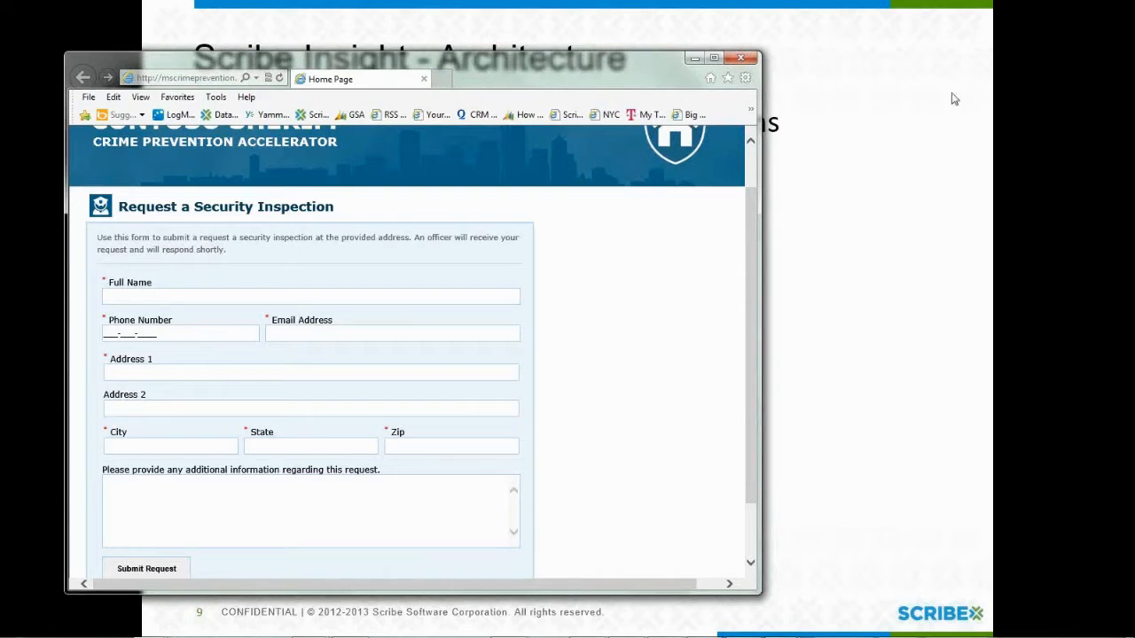
Step: Enter the requester's full name in the Full Name field of the security inspection request form
click(929, 40)
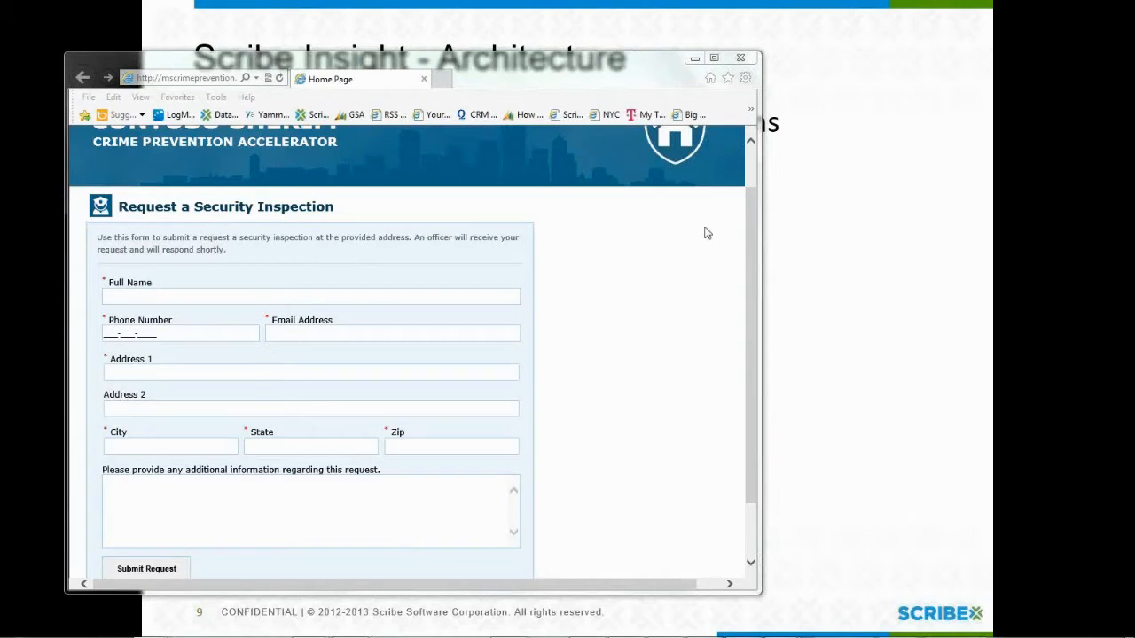
click(300, 293)
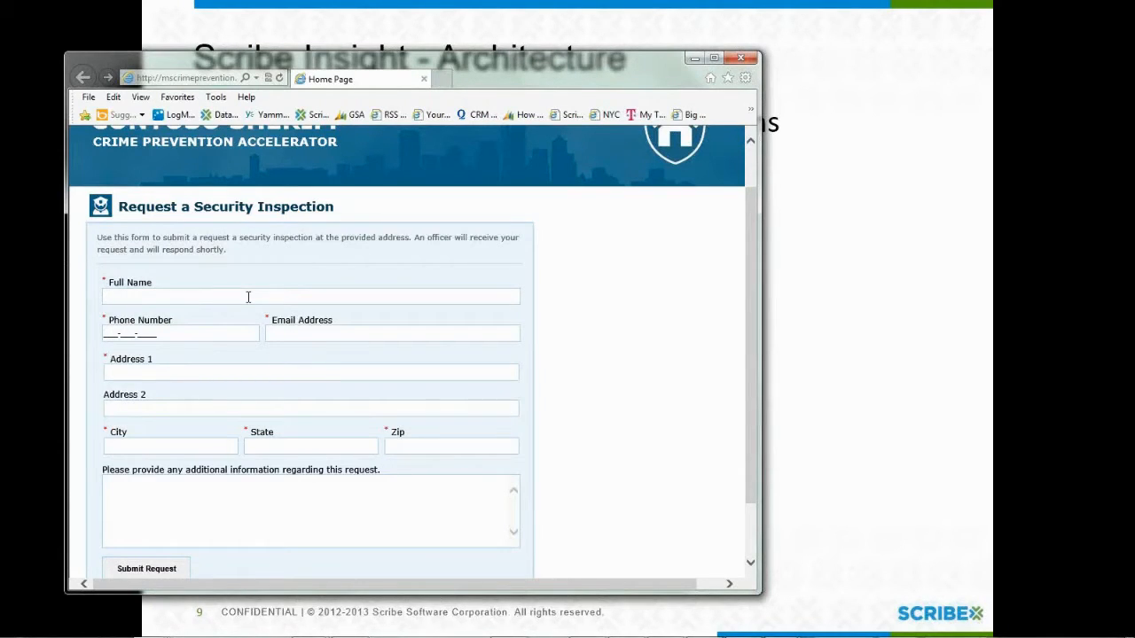
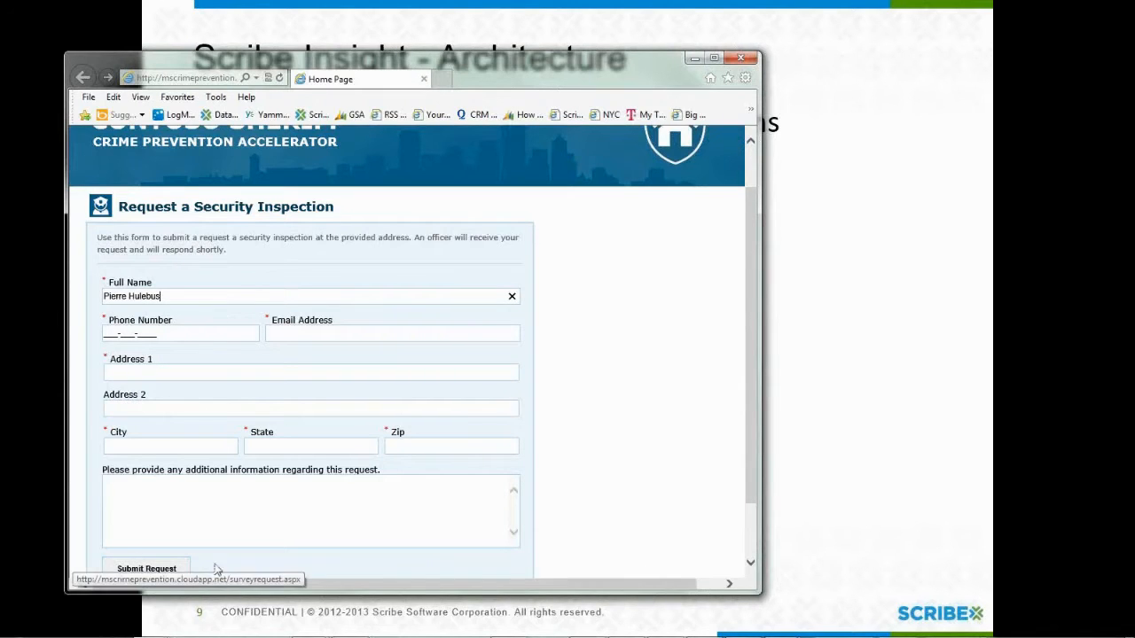
key(alt+Tab)
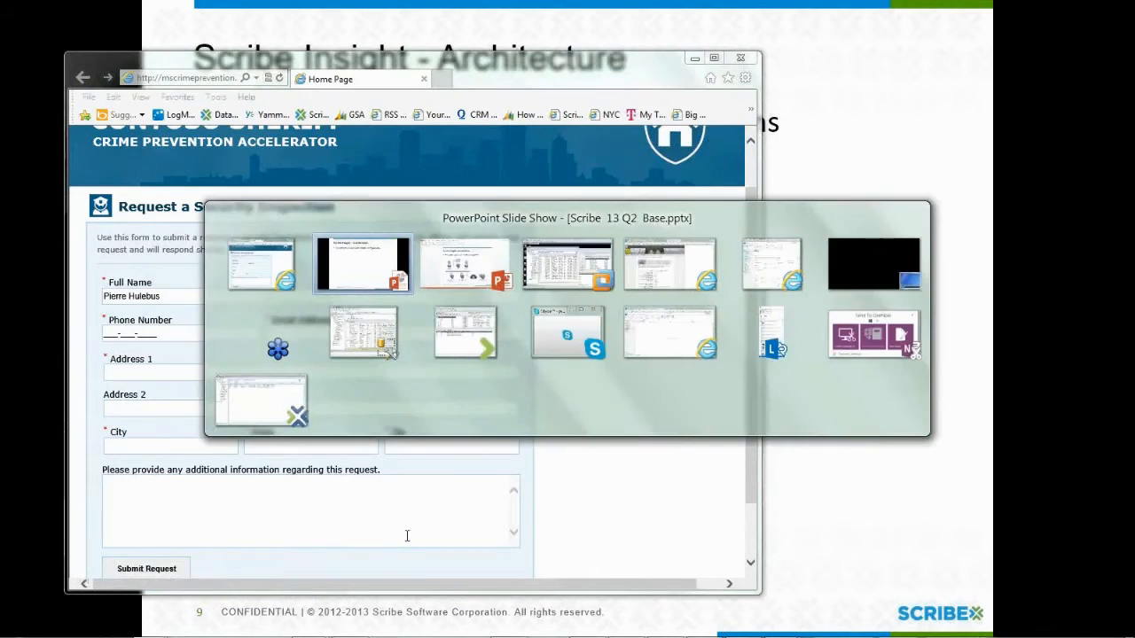
Step: Bring the Dynamics CRM window forward, showing the new Inspection with contact, e-mail and Sector 5
key(alt+Tab)
key(alt+Tab)
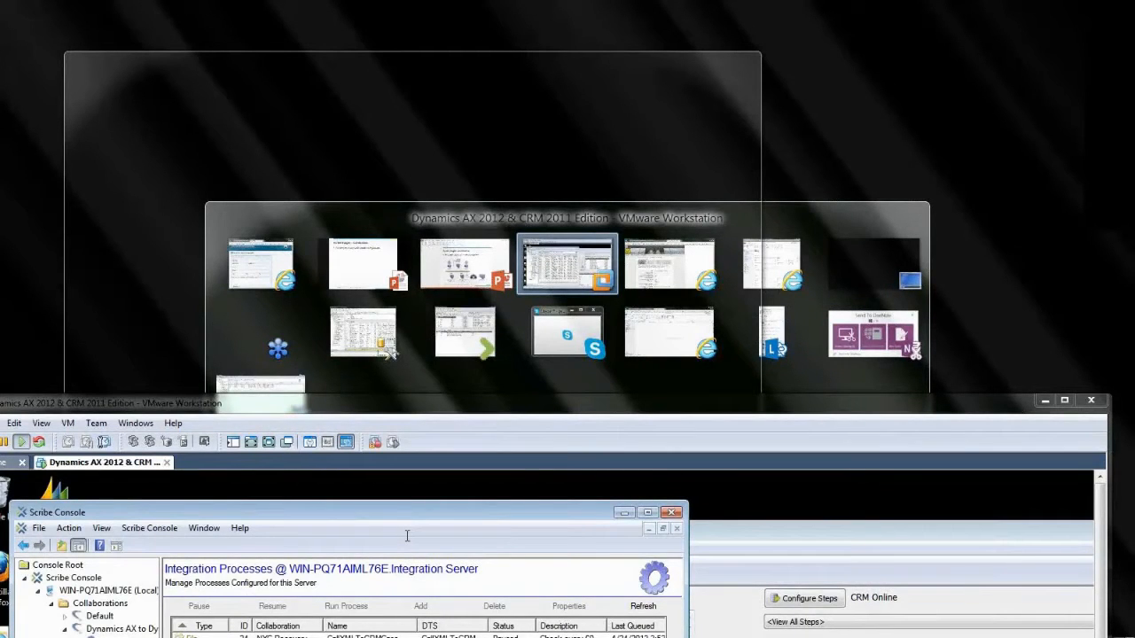
key(alt+Tab)
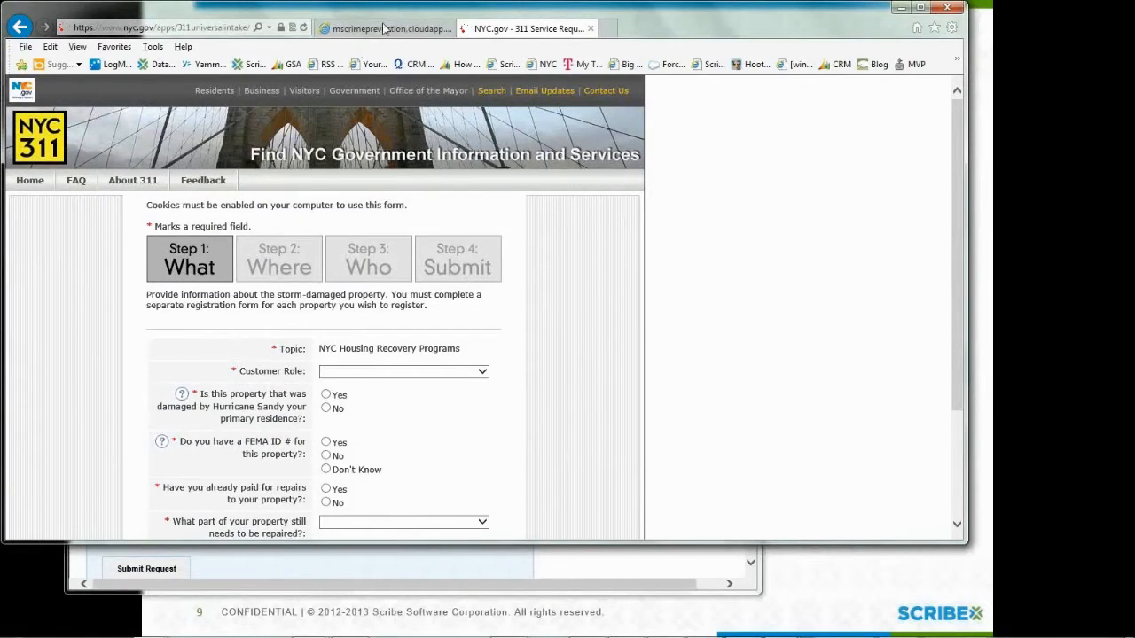
click(383, 29)
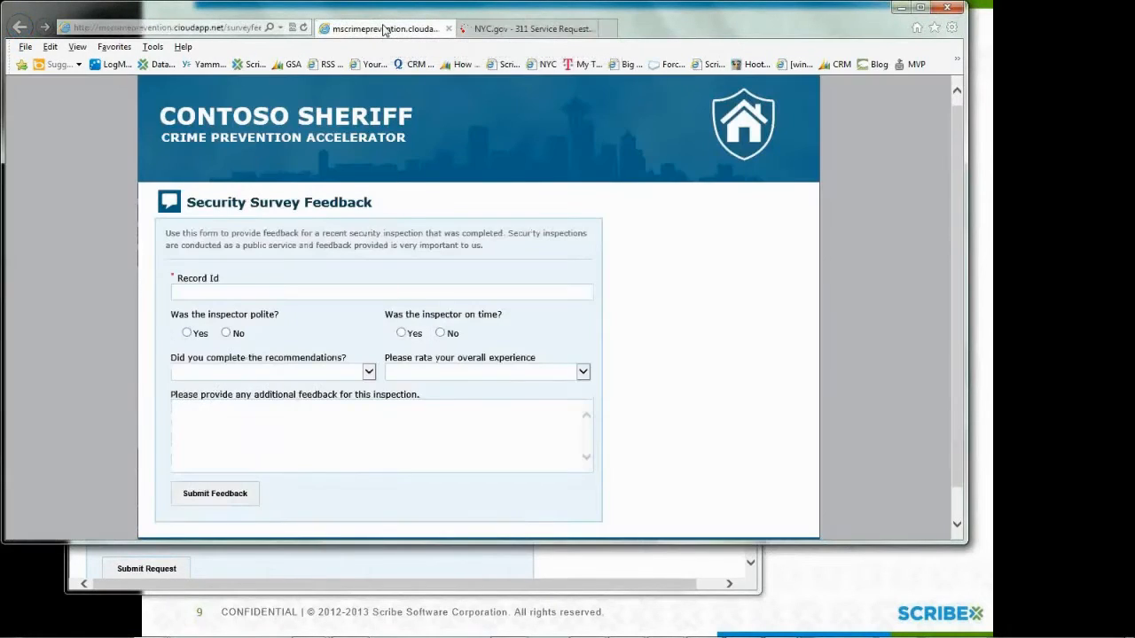
key(alt+Tab)
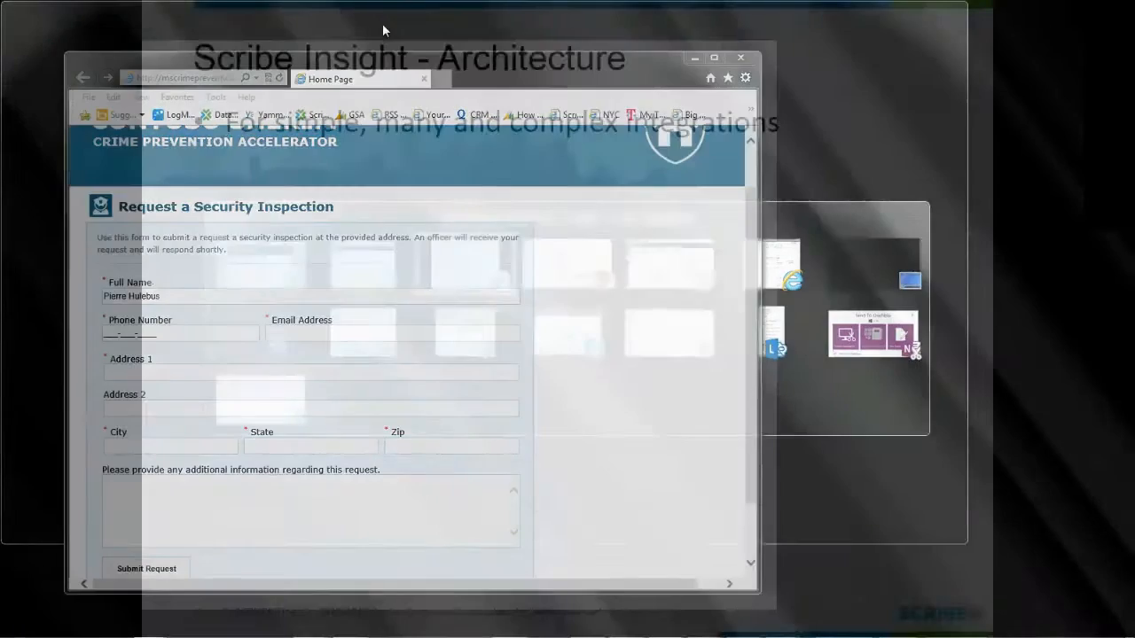
key(alt+Tab)
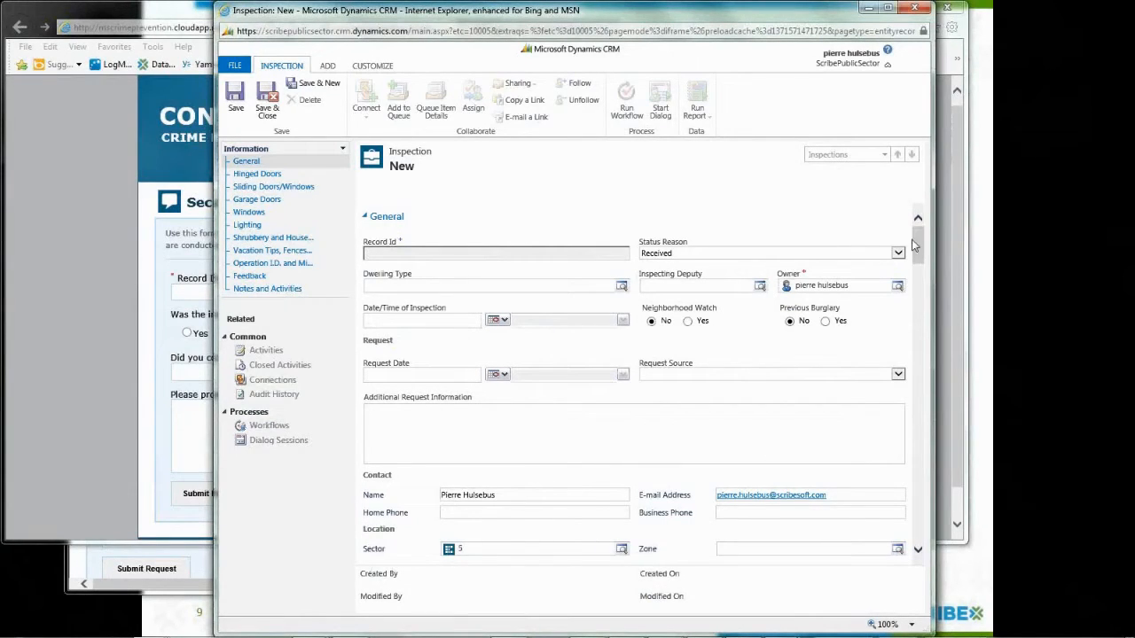
drag(922, 252, 925, 268)
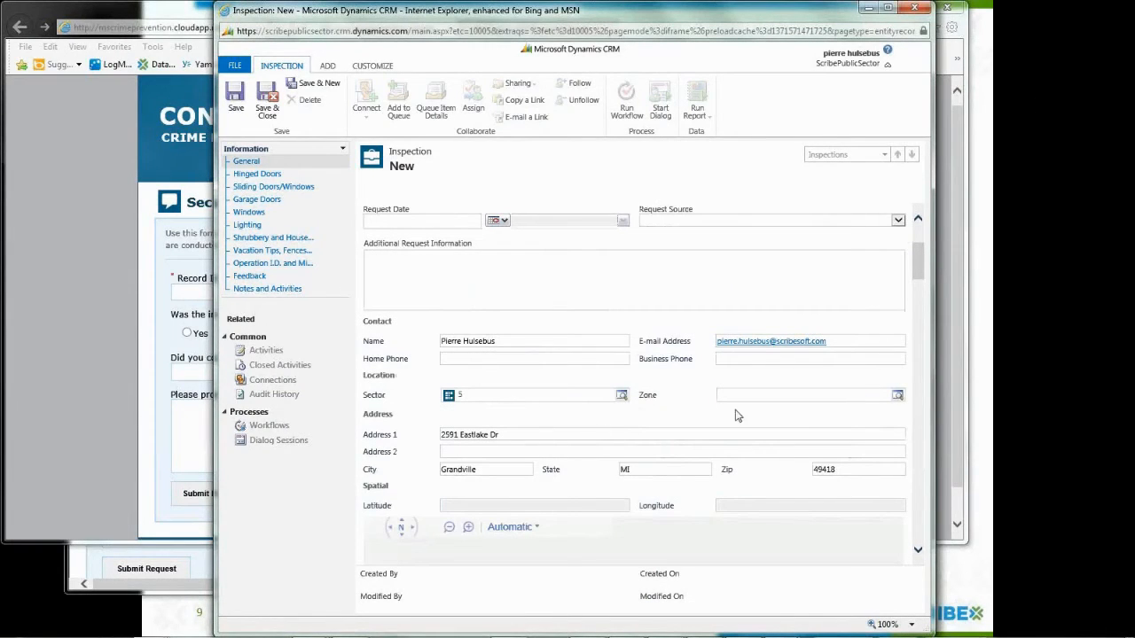
drag(921, 274, 920, 300)
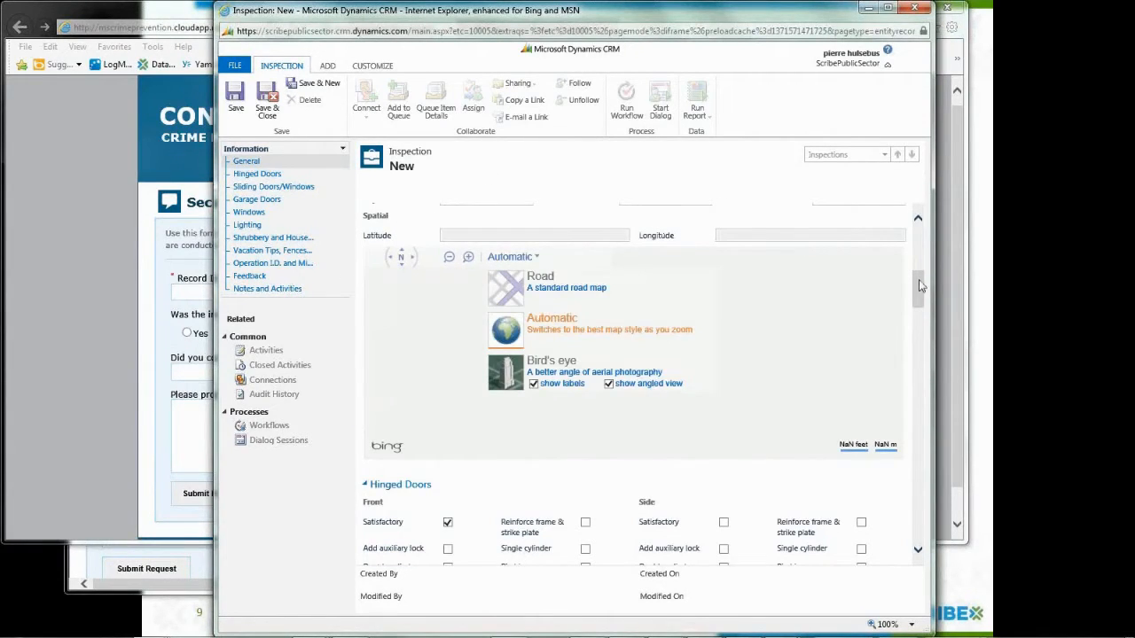
drag(921, 286, 920, 266)
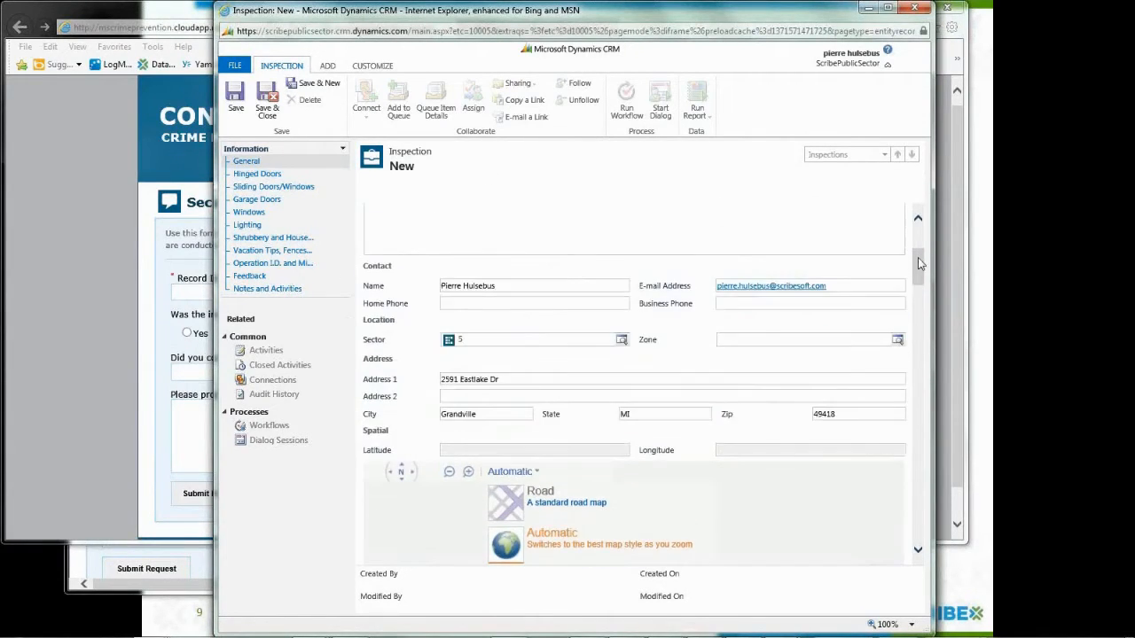
Step: Save the Inspection as record 0000622 and show its Workflows list
click(234, 114)
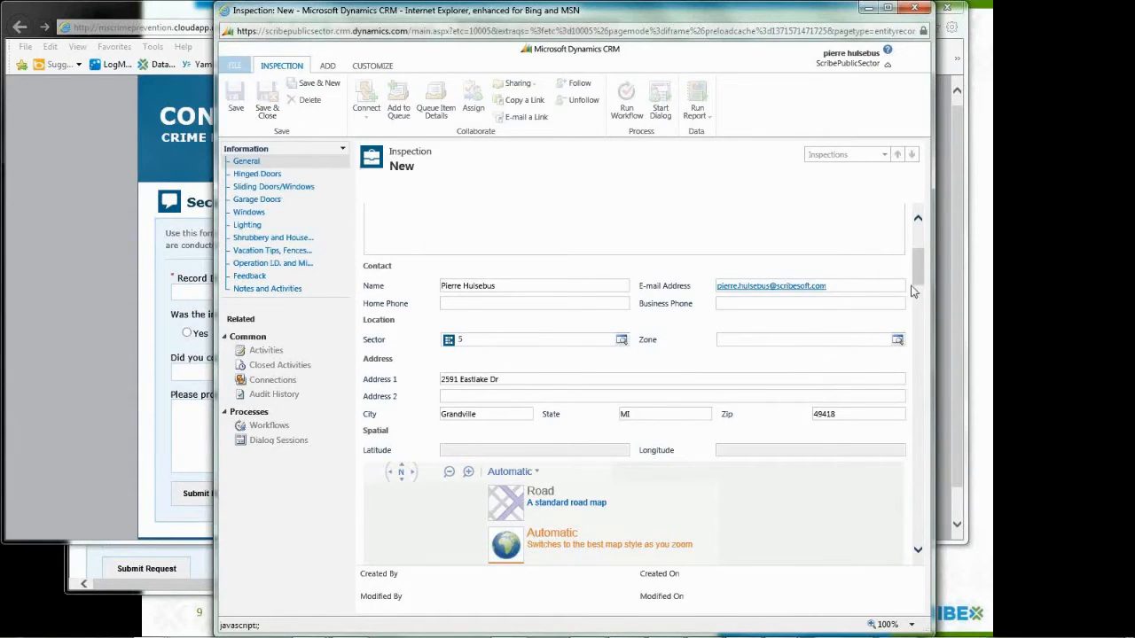
mouse_move(923, 284)
mouse_down()
mouse_move(923, 228)
mouse_move(915, 294)
mouse_up()
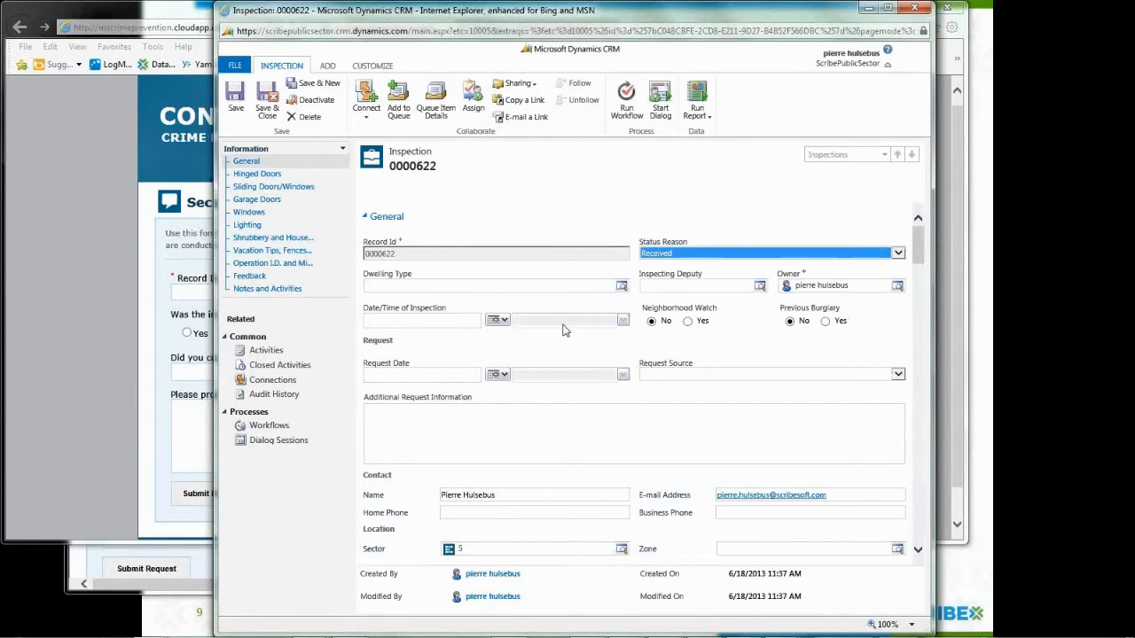
click(269, 426)
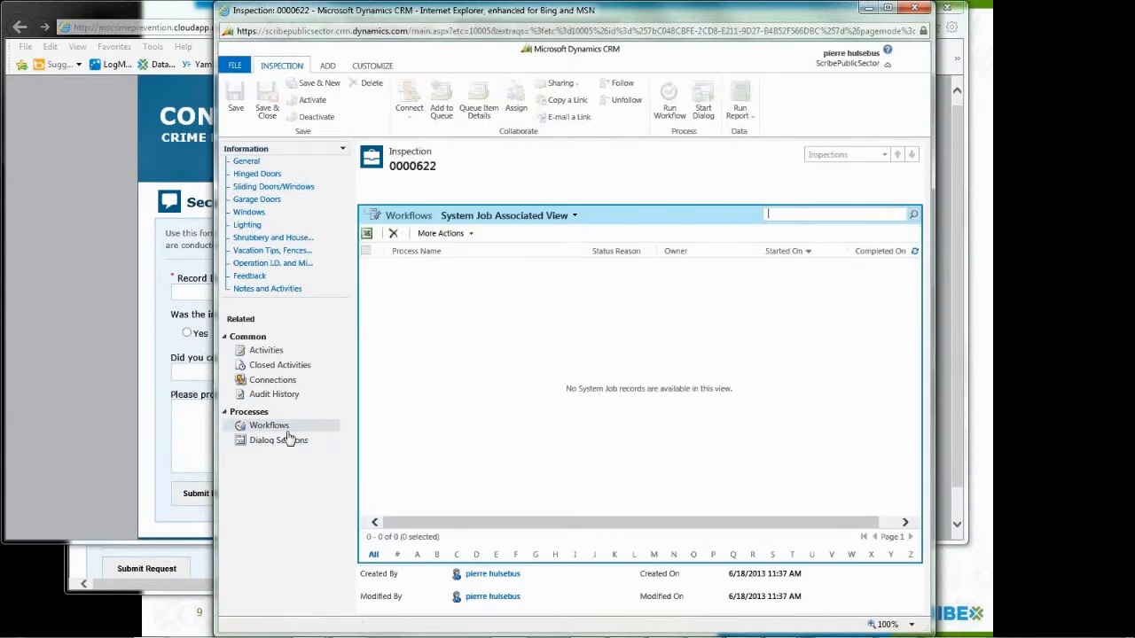
Step: Refresh workflows to show Officer Assignment Notification and Request Submitted In Progress, then return to PowerPoint
click(915, 251)
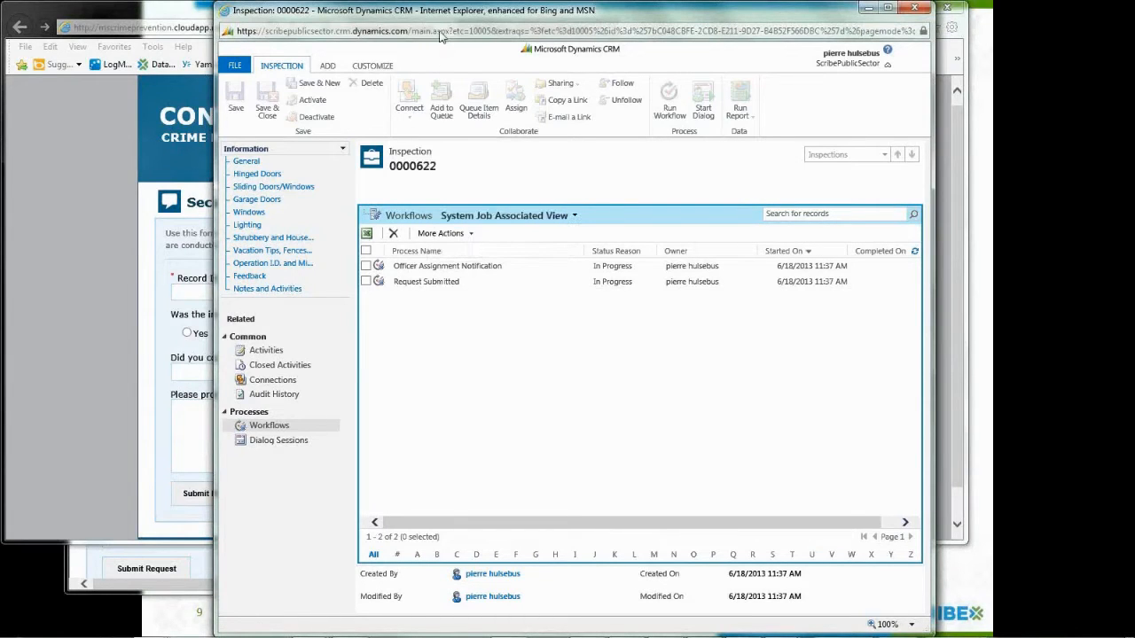
drag(433, 13, 567, 140)
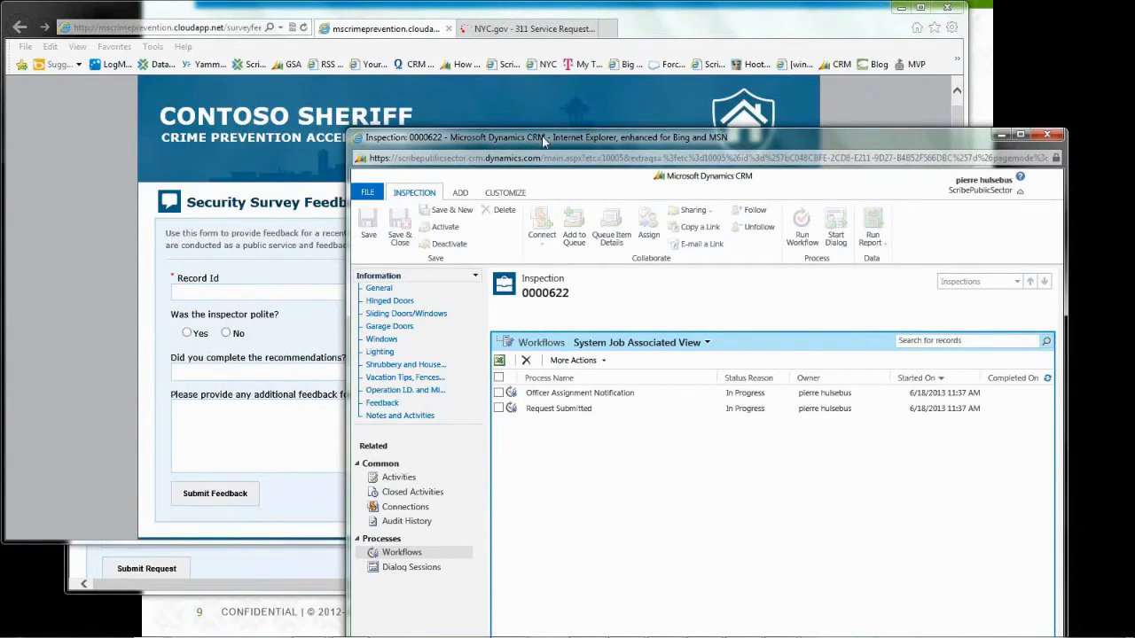
drag(543, 142, 510, 75)
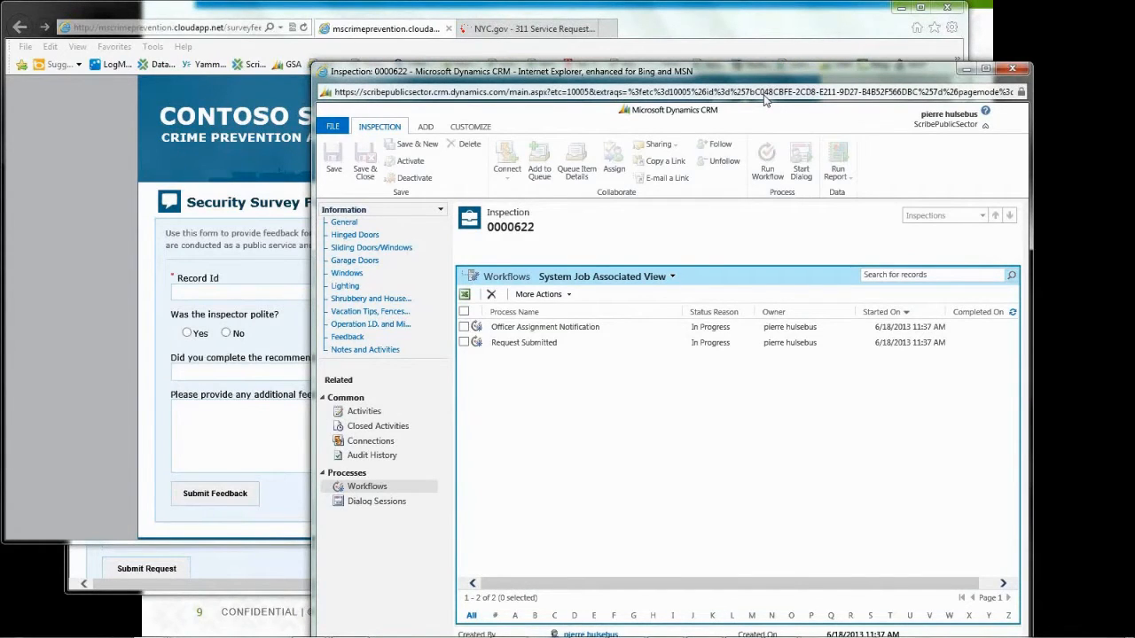
key(alt+Tab)
key(alt+Tab)
key(alt+Tab)
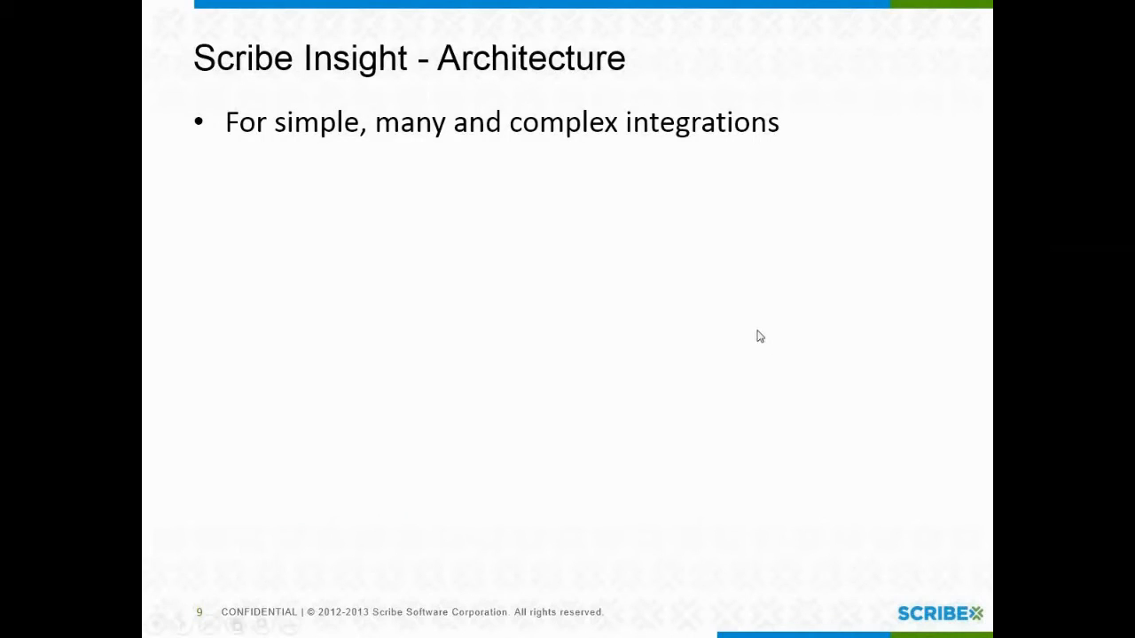
Step: Advance the 'Scribe Insight - Architecture' slide animations to add the Server, Workbench and Designer
click(721, 416)
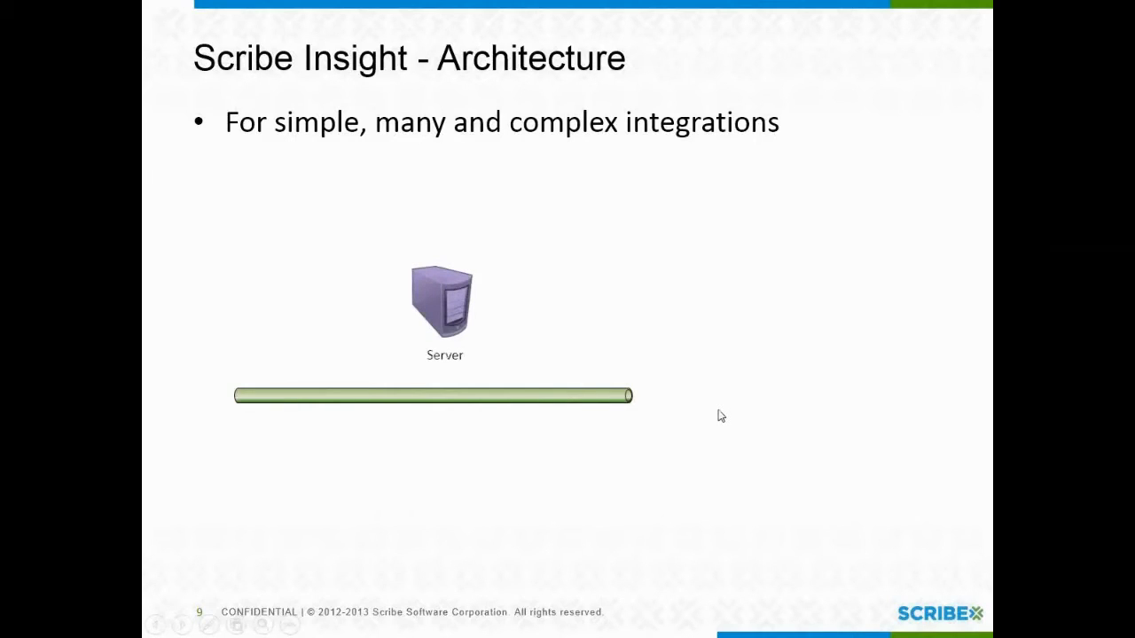
click(721, 415)
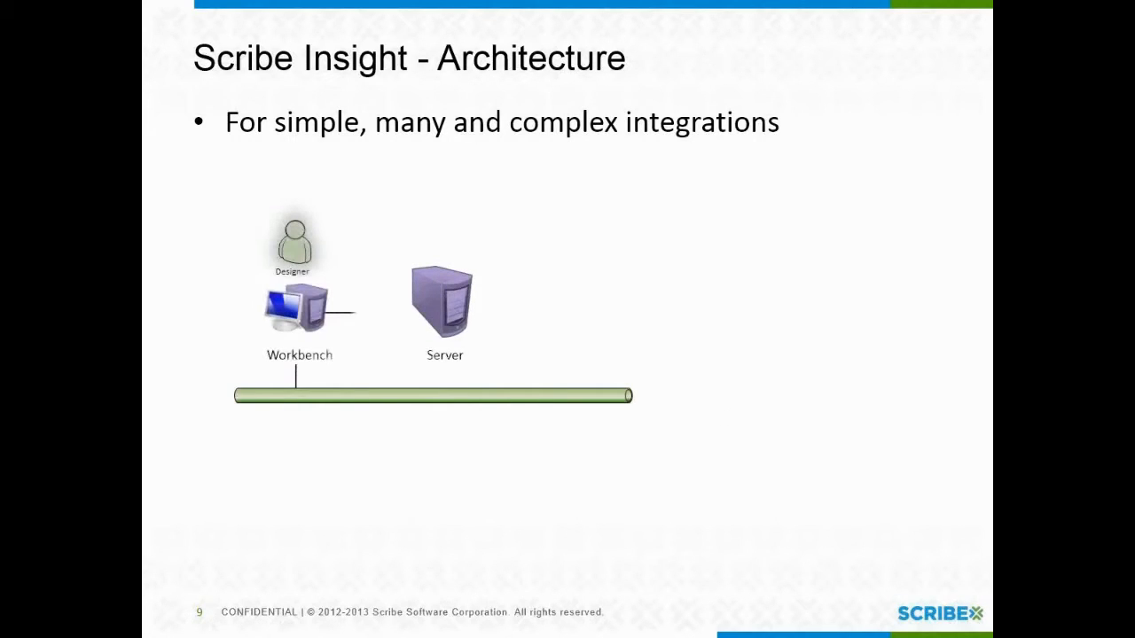
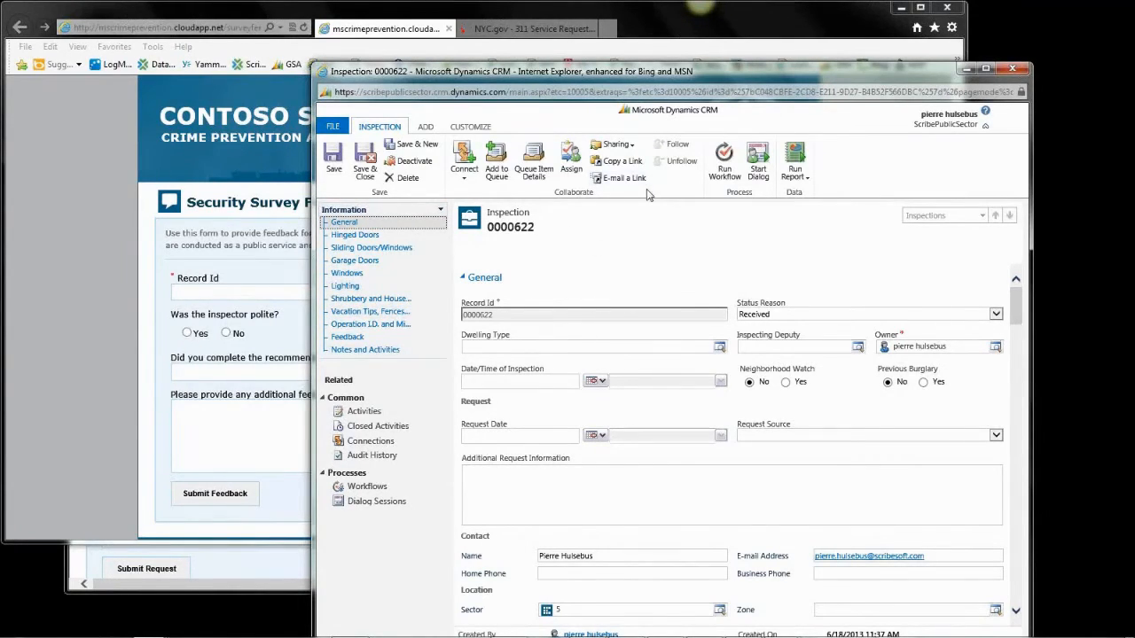
Step: Close inspection 0000622 and cycle through the virtual machine's windows back to the host
click(1012, 71)
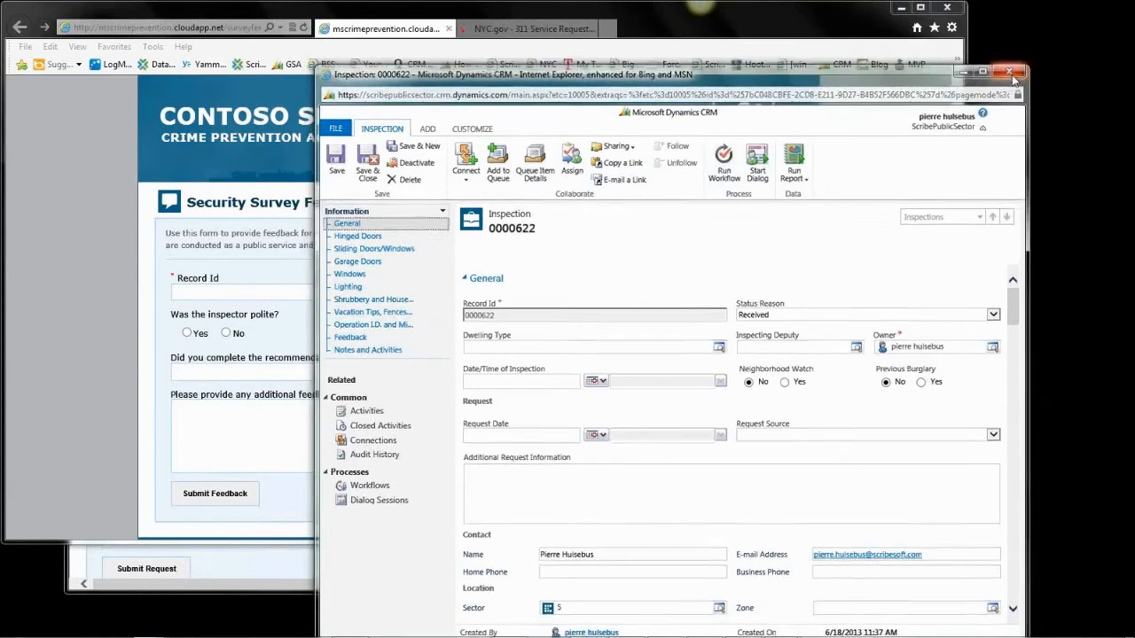
key(alt+Tab)
key(alt+Tab)
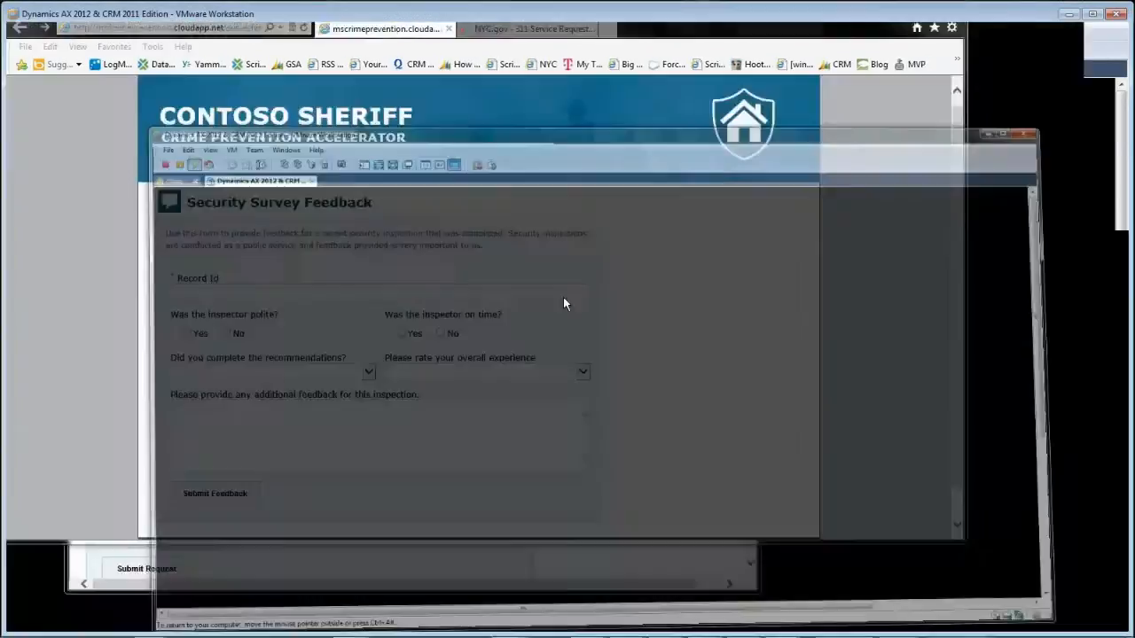
key(alt+Tab)
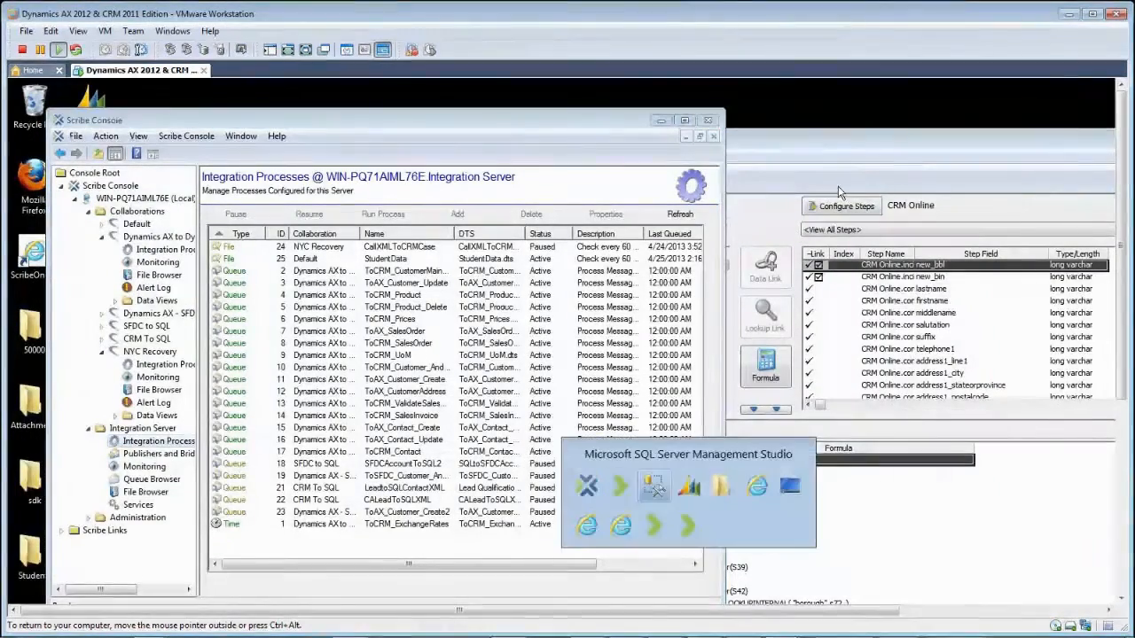
key(alt+Tab)
key(alt+Tab)
key(alt+Tab)
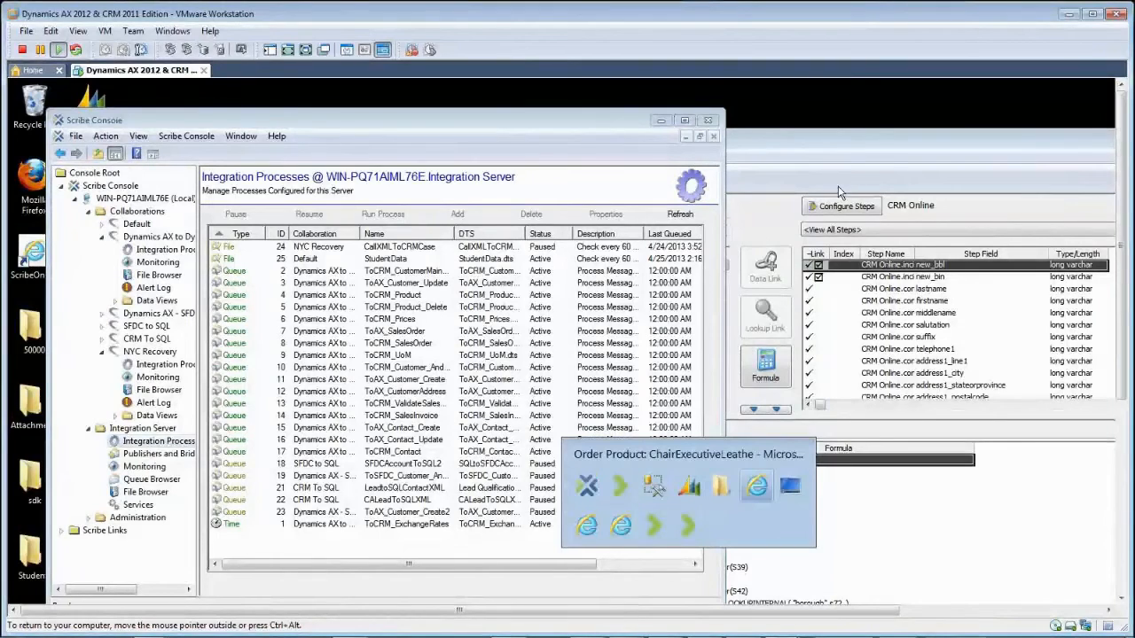
click(1071, 12)
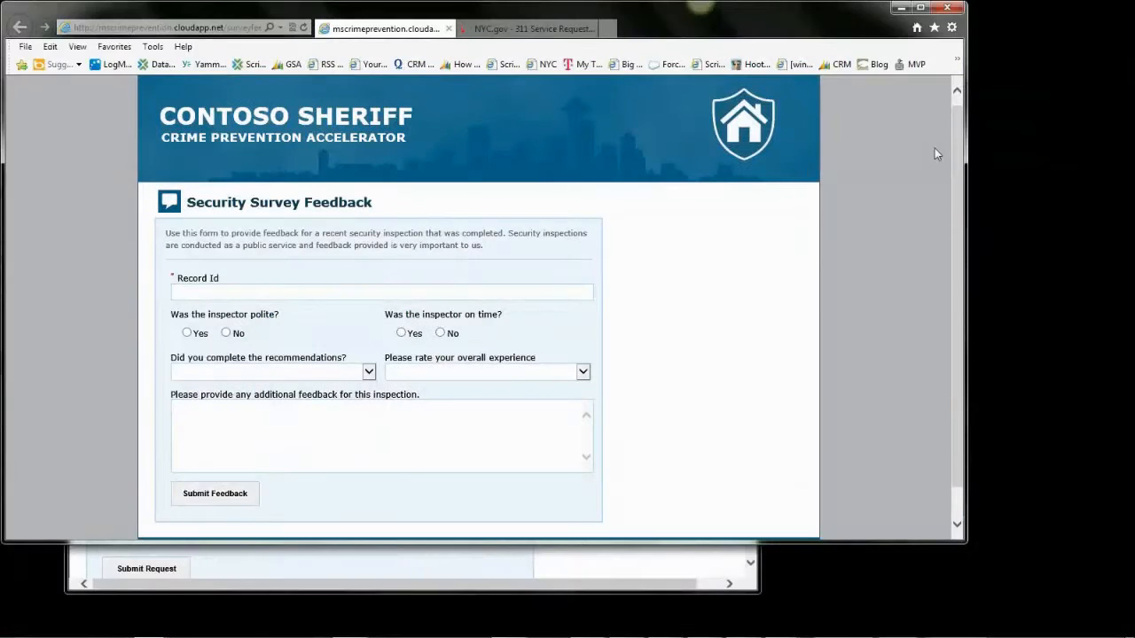
Step: Switch from the CRM inspections list to the Scribe Workbench SQLtoCase.dts job
key(alt+Tab)
key(alt+Tab)
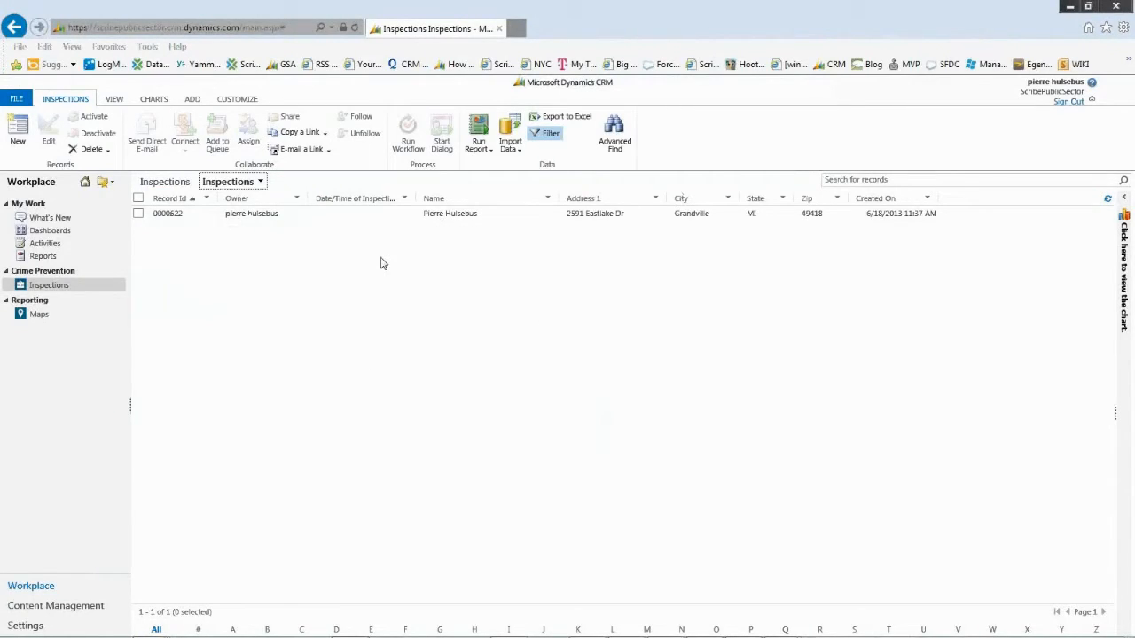
key(alt+Tab)
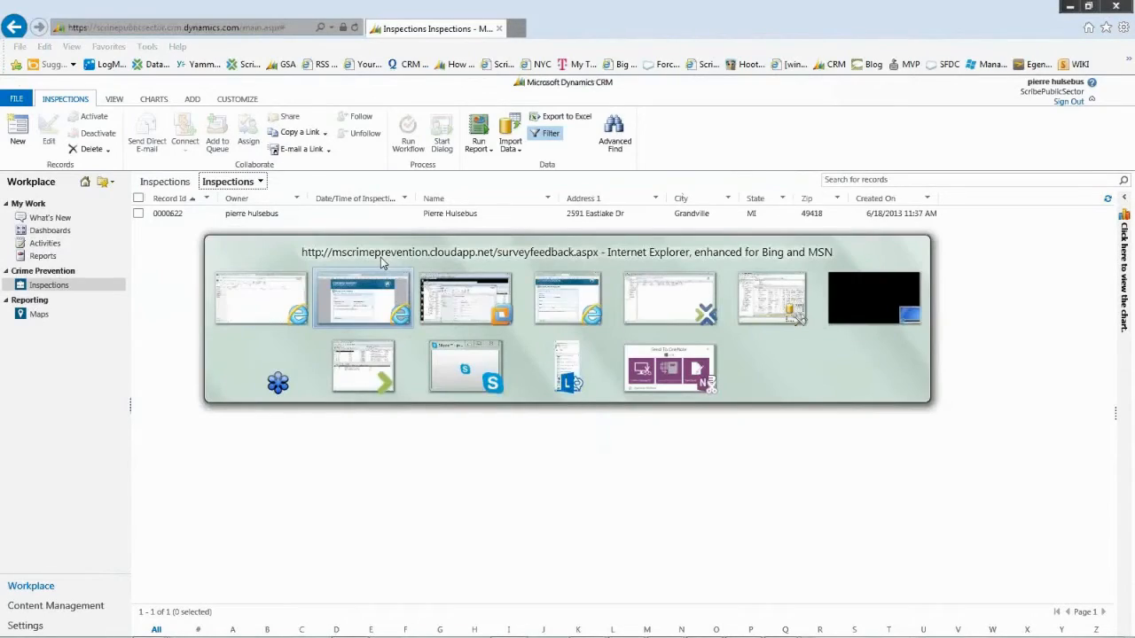
key(alt+Tab)
key(alt+Tab)
key(alt+Tab)
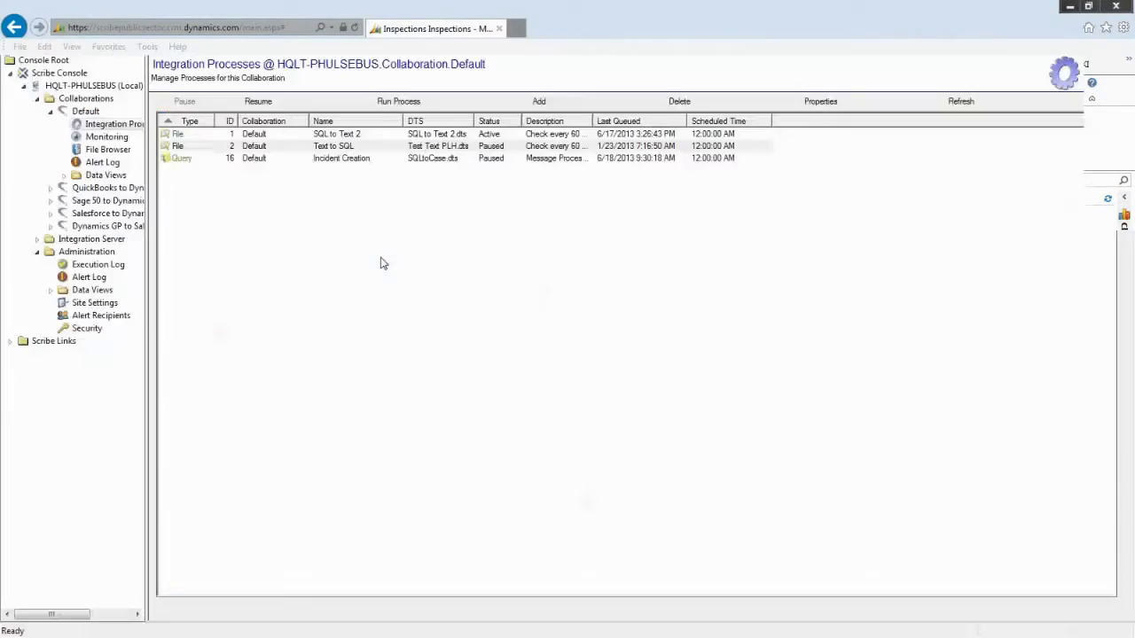
key(alt+Tab)
key(alt+Tab)
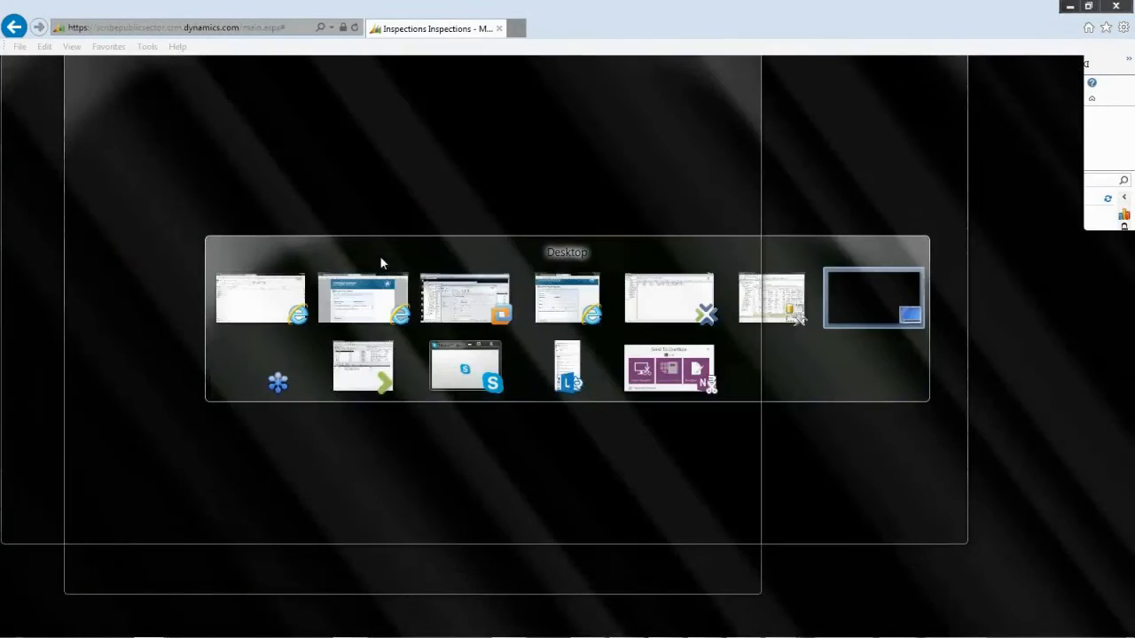
key(alt+Tab)
key(alt+Tab)
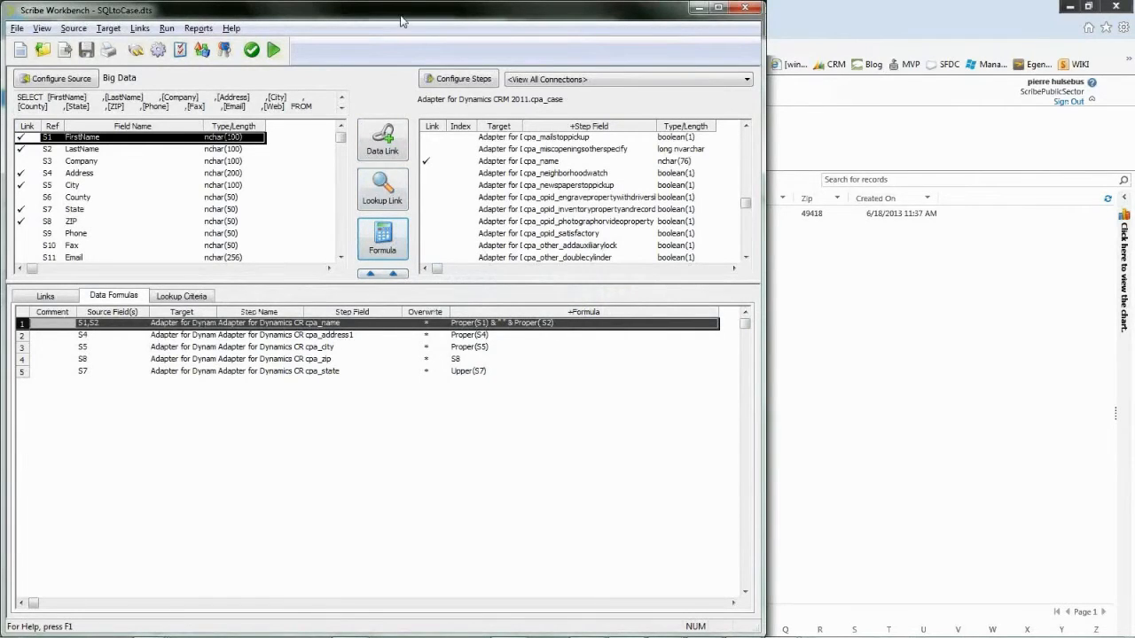
Step: Maximize Scribe Workbench, enlarge the data formulas pane, and open the Connection Manager
double_click(401, 20)
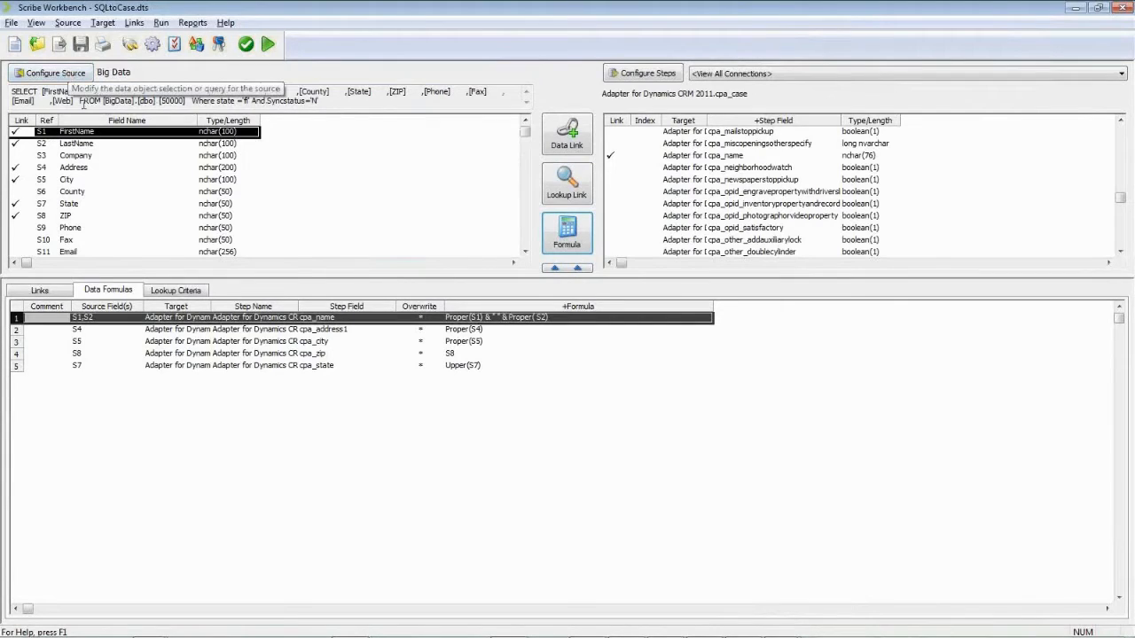
drag(329, 276, 338, 241)
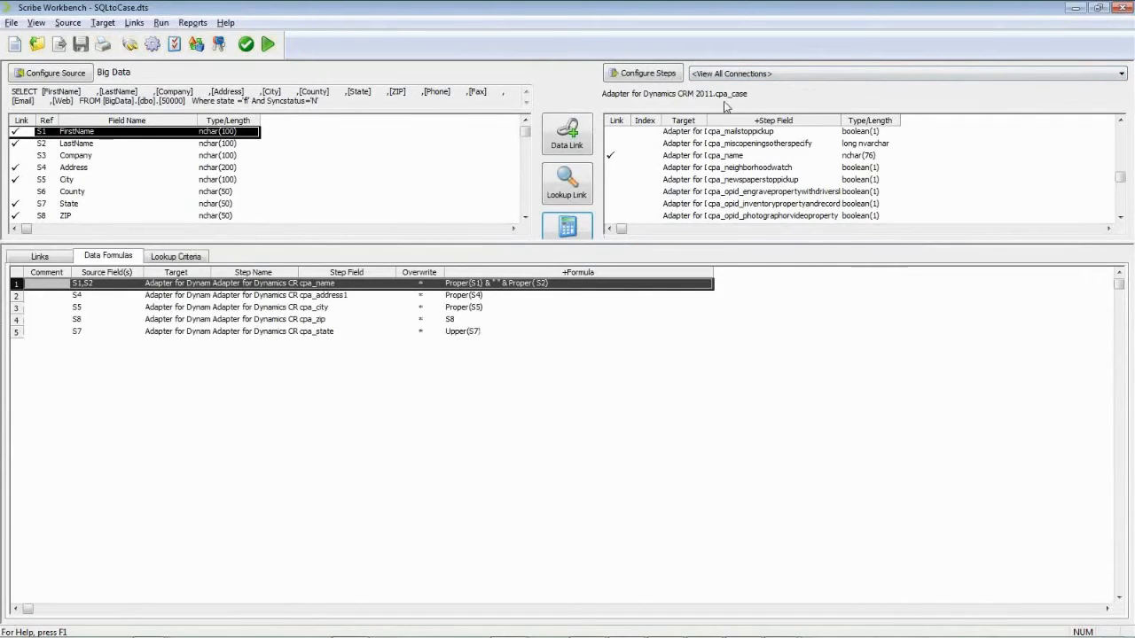
click(129, 44)
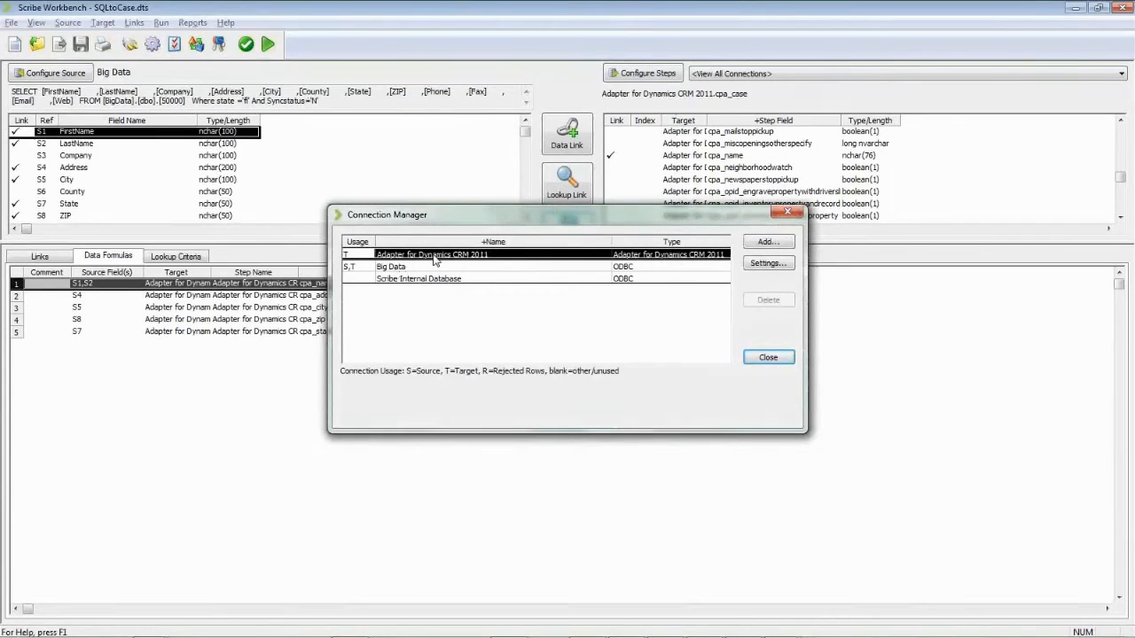
Step: Open the CRM 2011 adapter's Connection tab, start Change Connection, then cancel its Login dialog
double_click(434, 256)
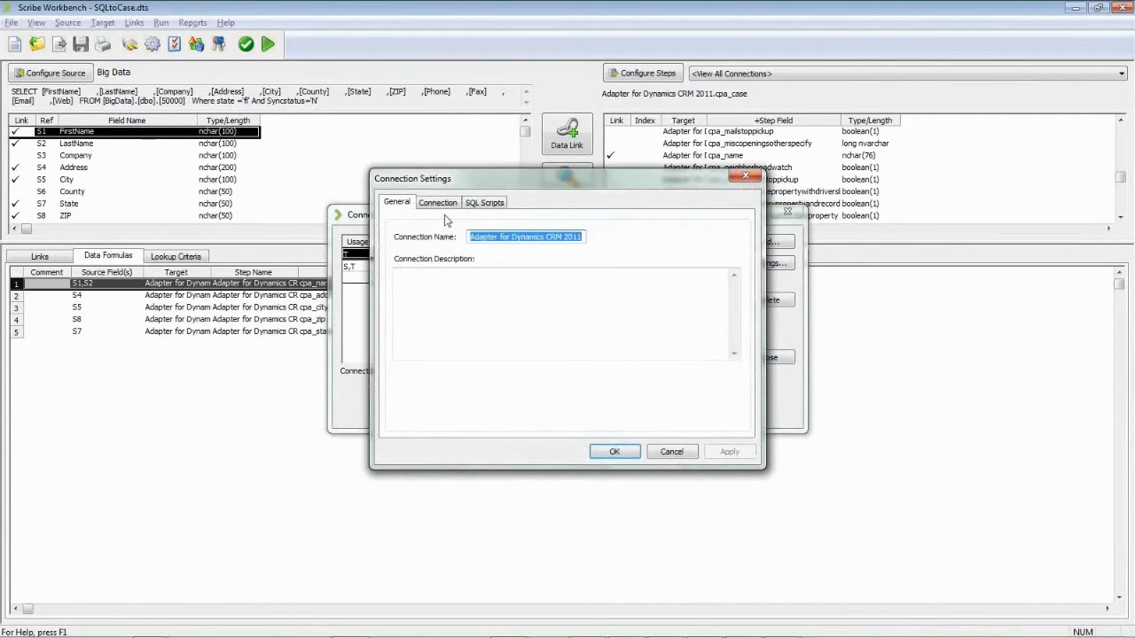
click(438, 203)
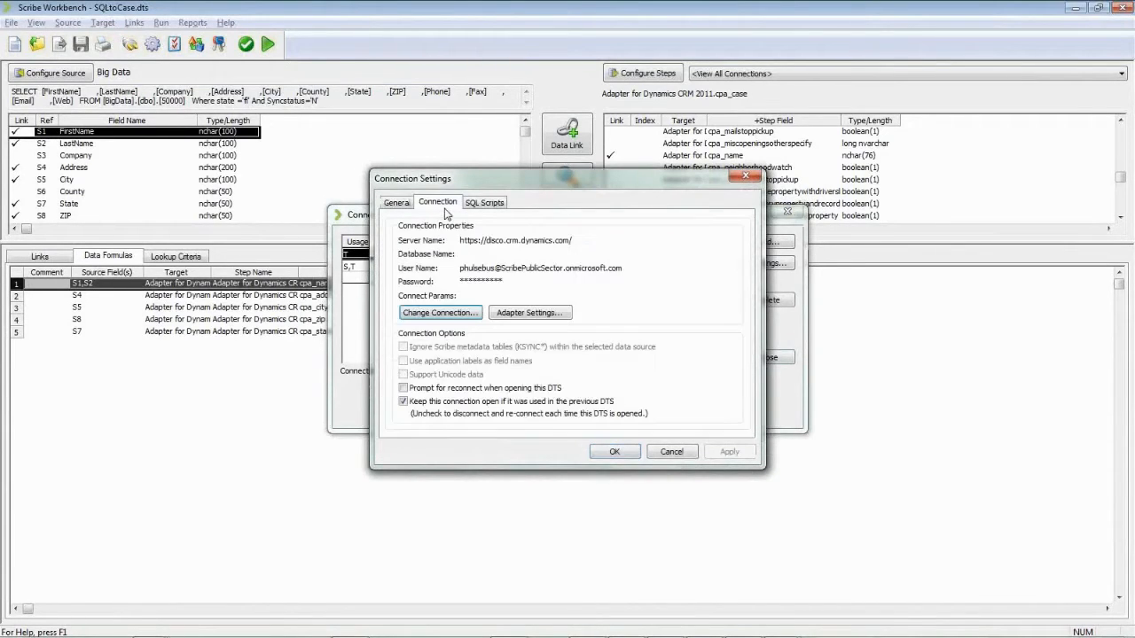
click(441, 314)
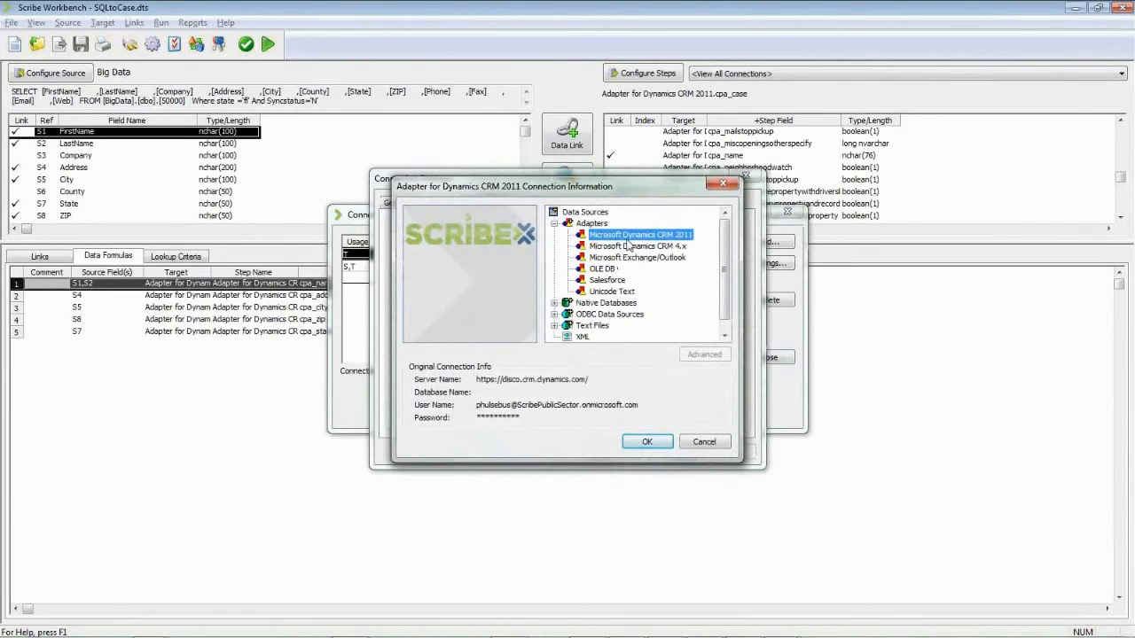
double_click(628, 241)
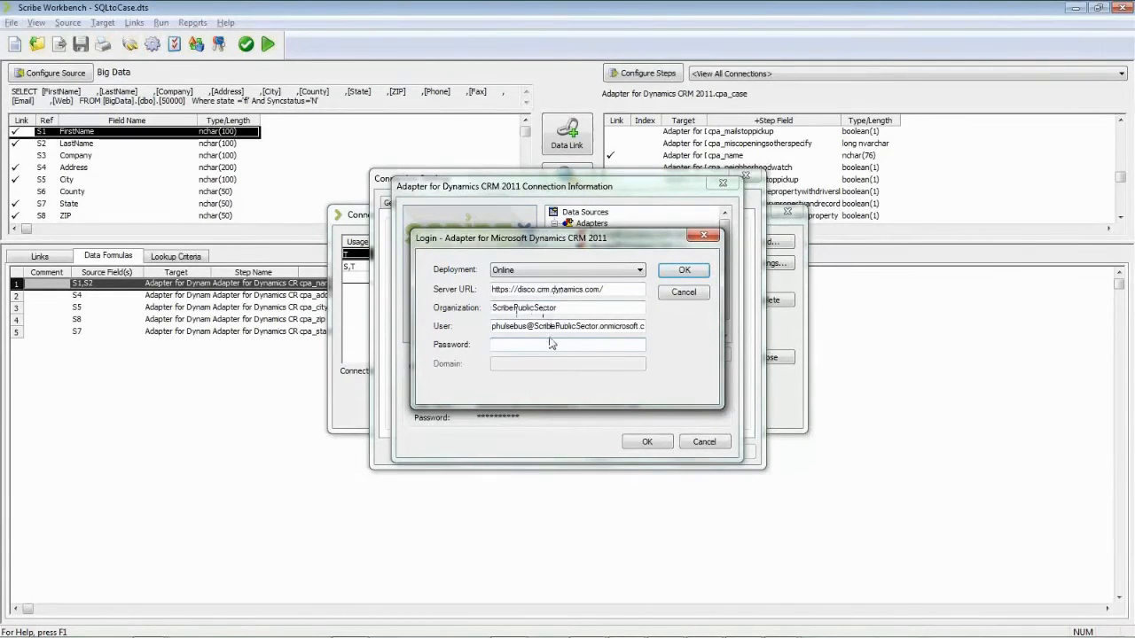
click(684, 293)
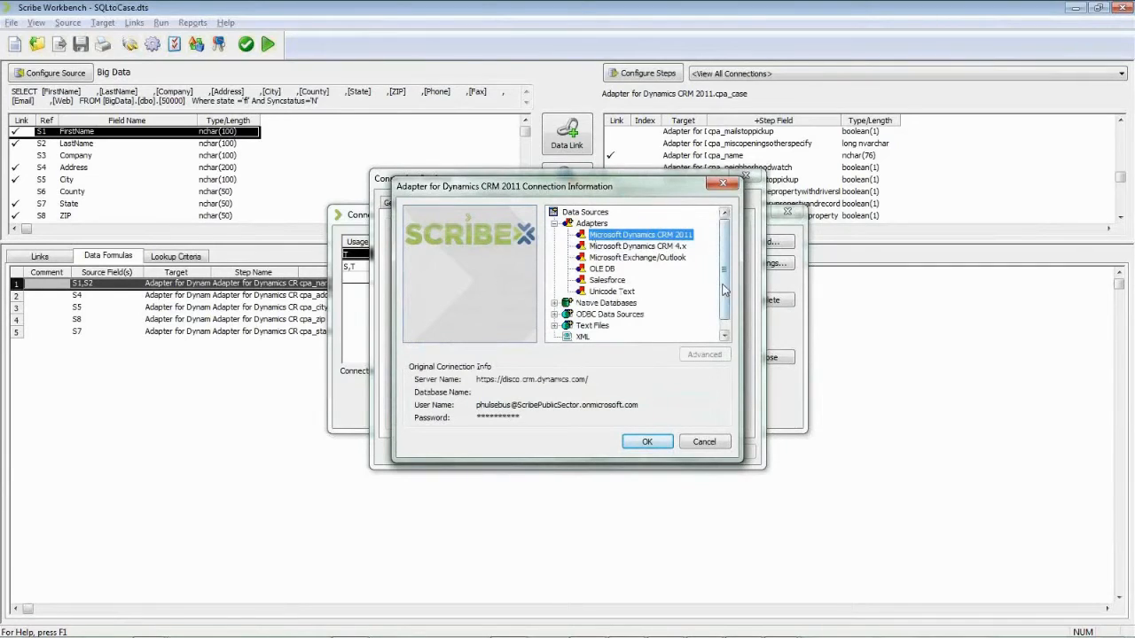
mouse_move(723, 287)
mouse_down()
mouse_move(725, 302)
mouse_move(727, 269)
mouse_up()
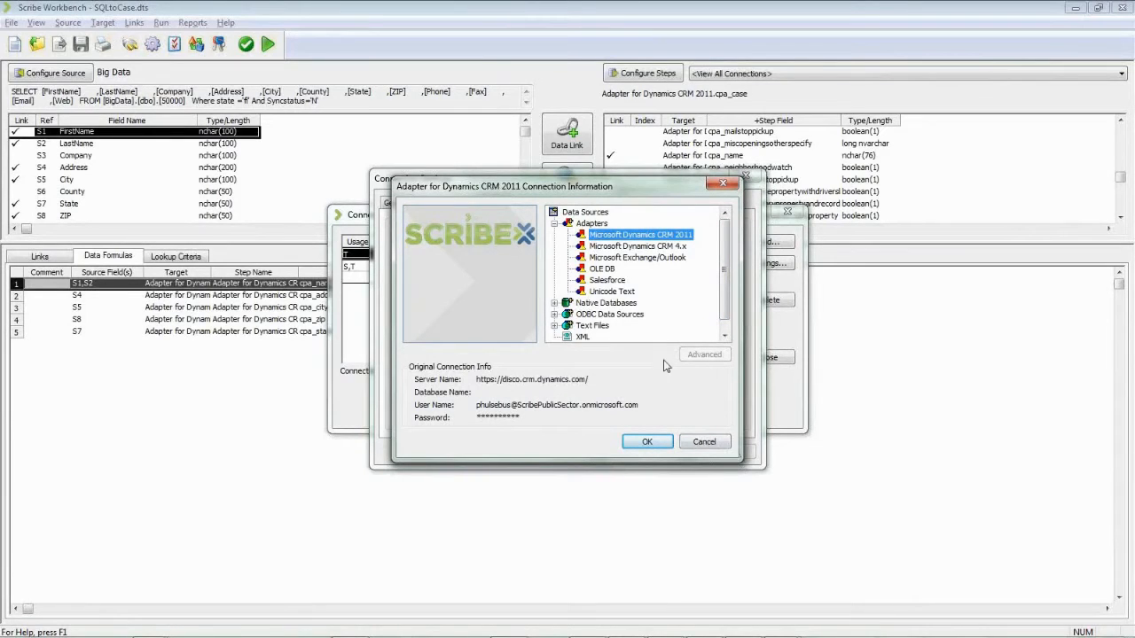
double_click(658, 235)
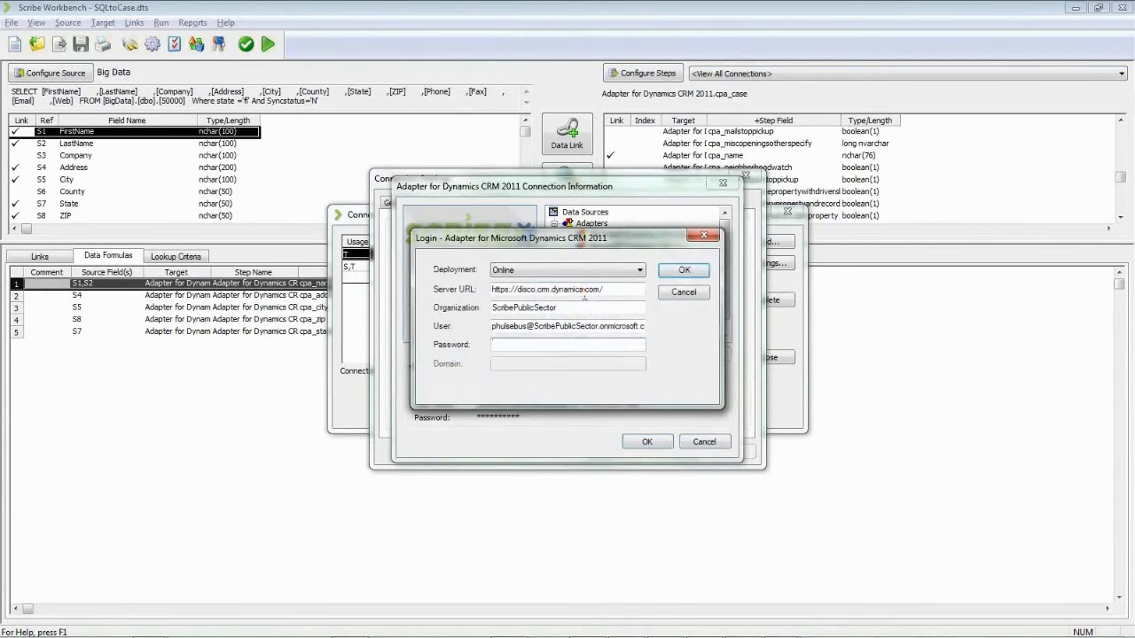
click(603, 271)
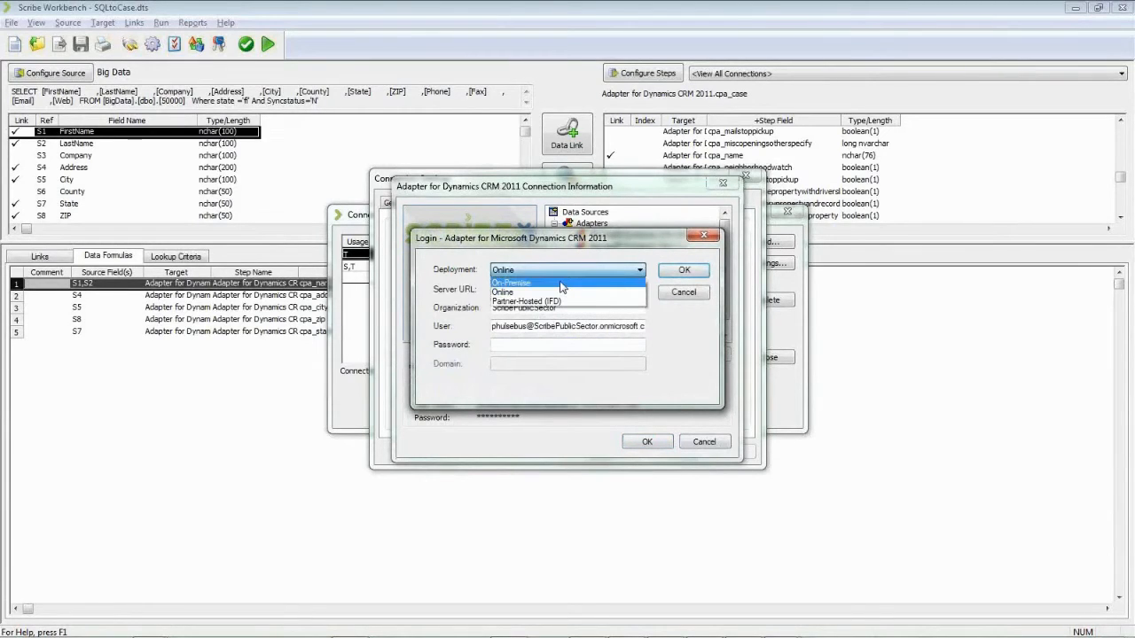
click(561, 283)
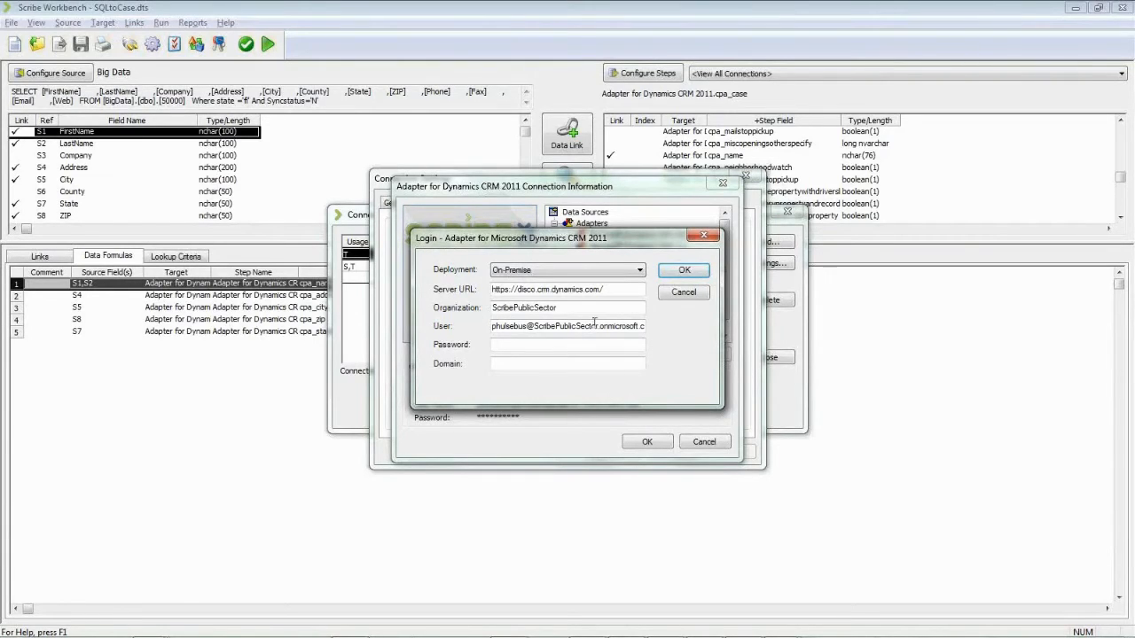
click(699, 302)
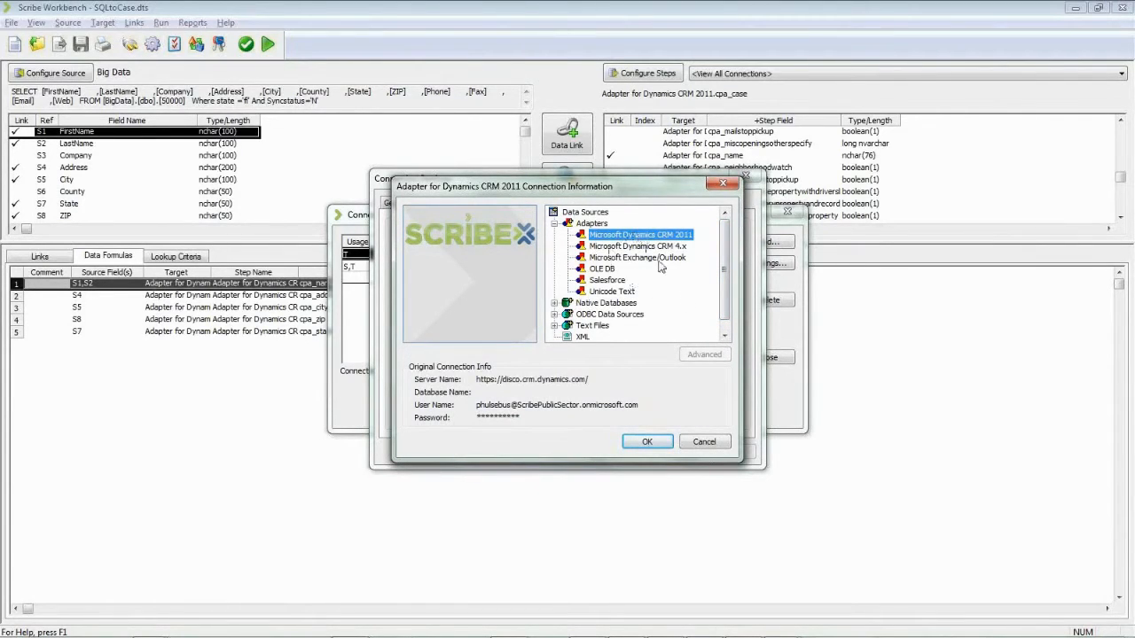
Step: Browse the ODBC Data Sources and Native Databases groups in the adapter tree
drag(726, 270, 722, 318)
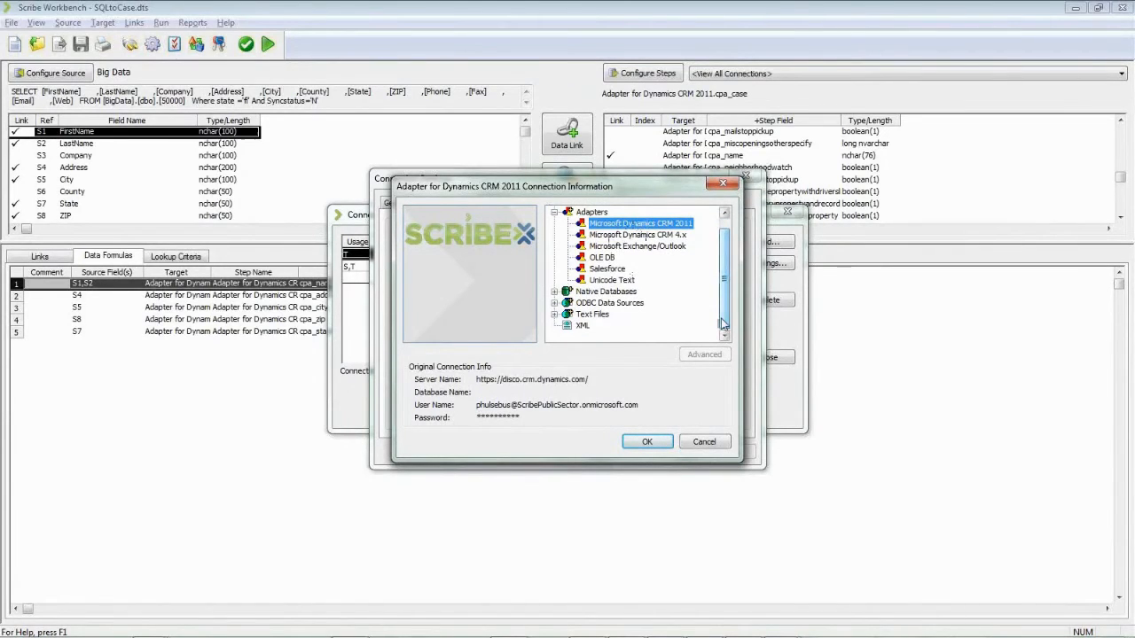
click(553, 302)
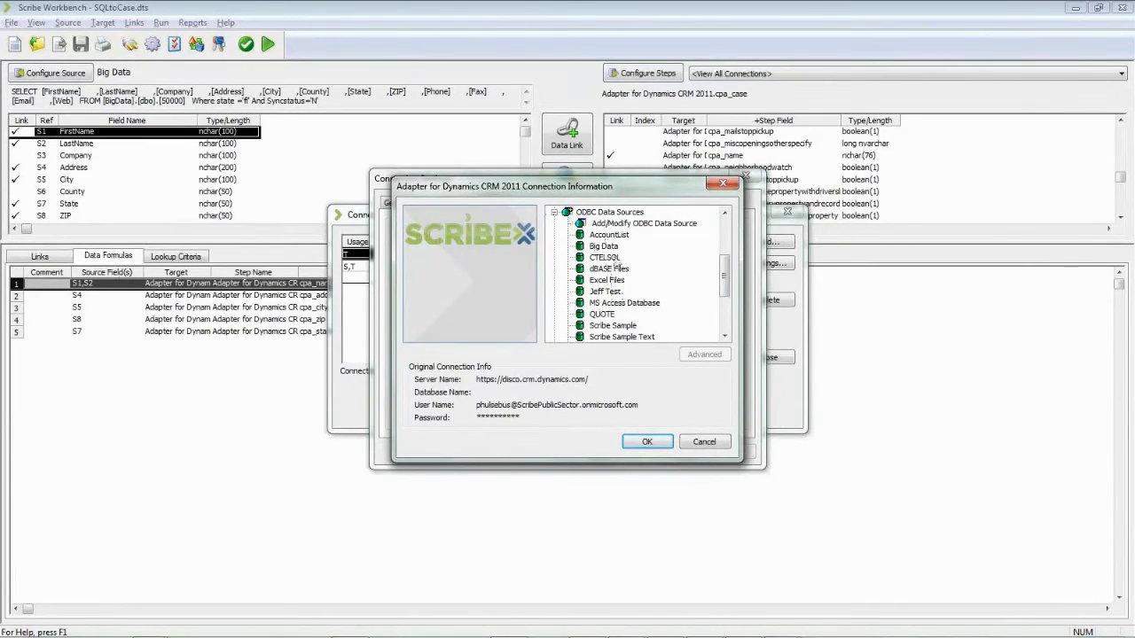
click(554, 213)
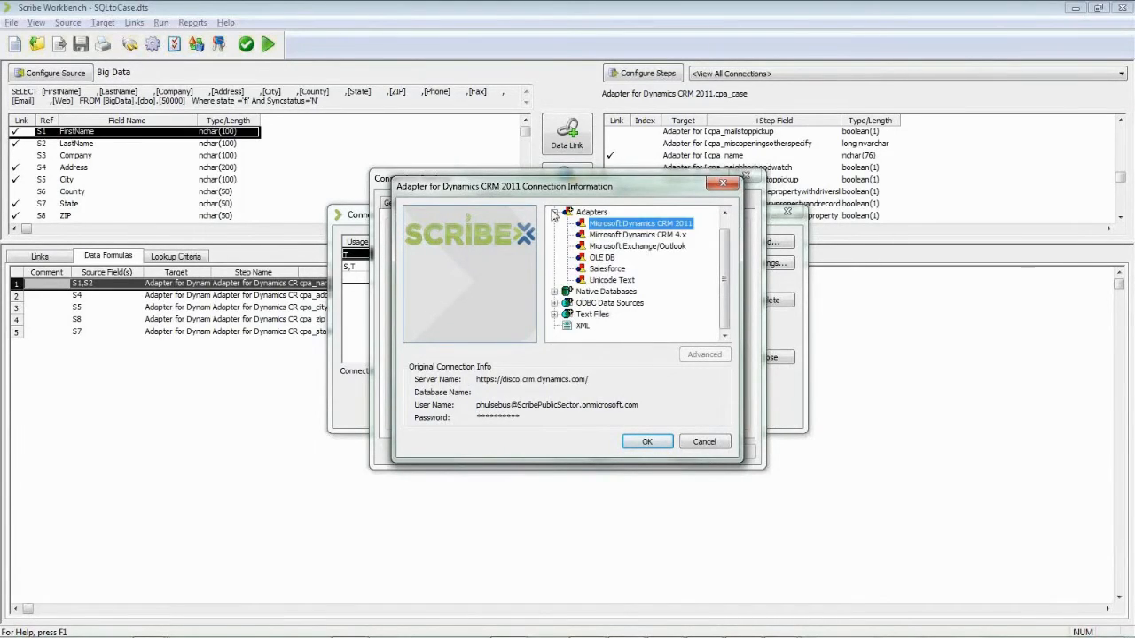
click(554, 292)
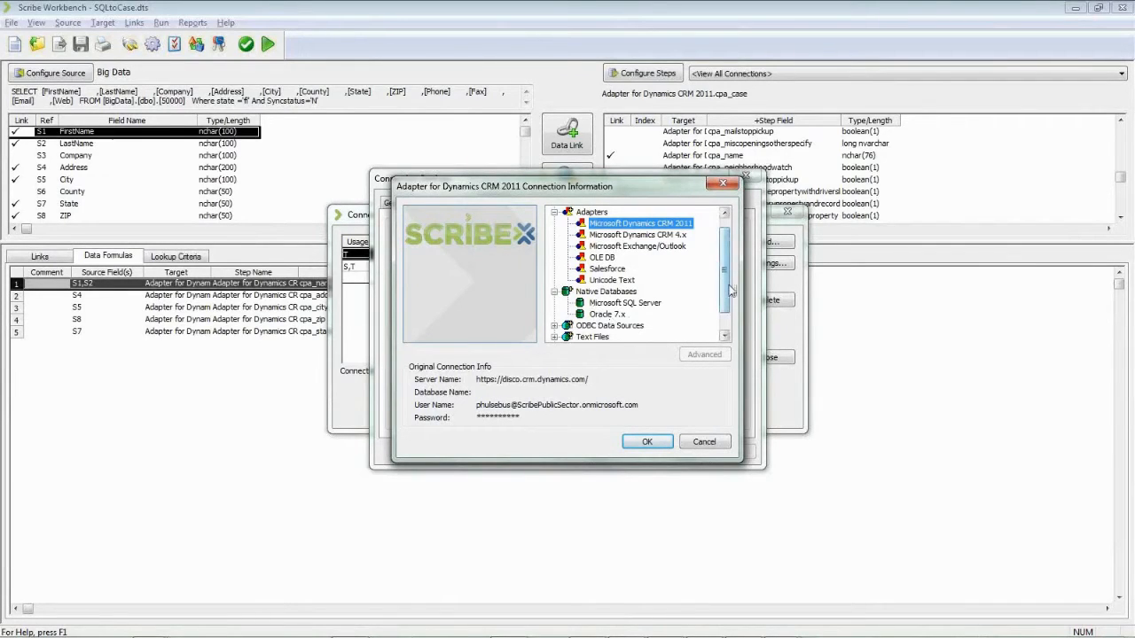
scroll(725, 331, down, 1)
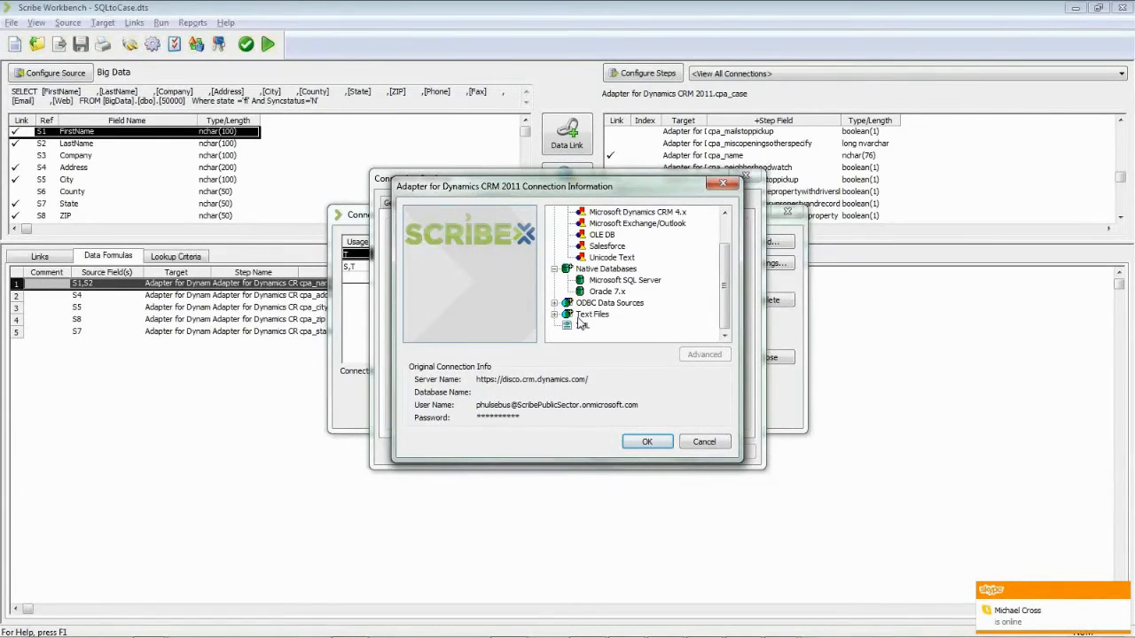
click(555, 304)
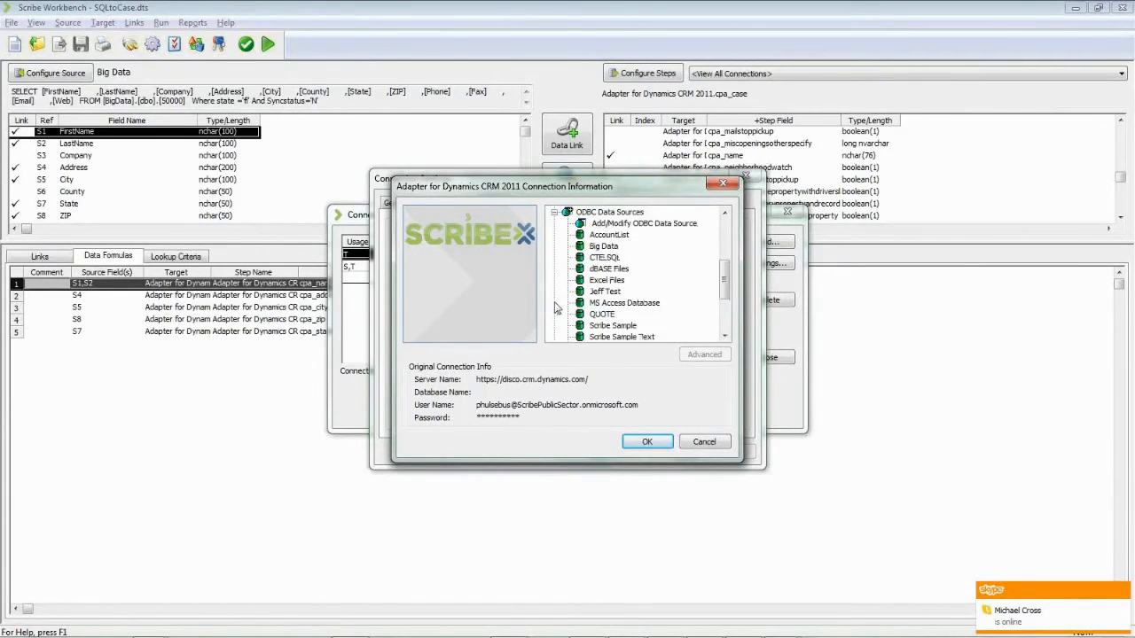
click(555, 213)
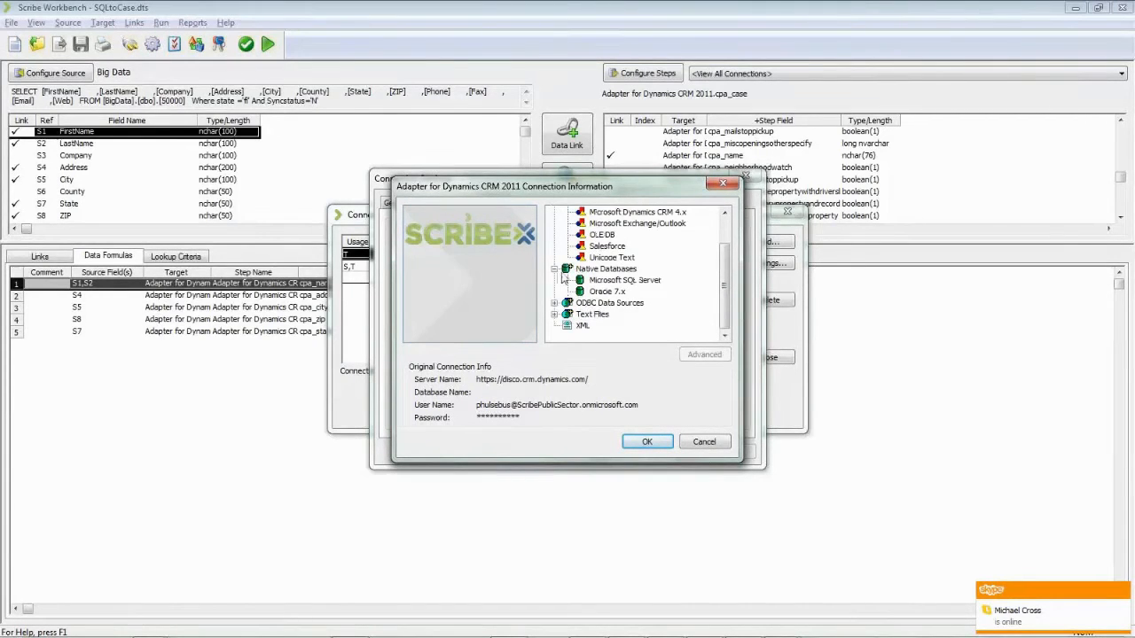
click(554, 270)
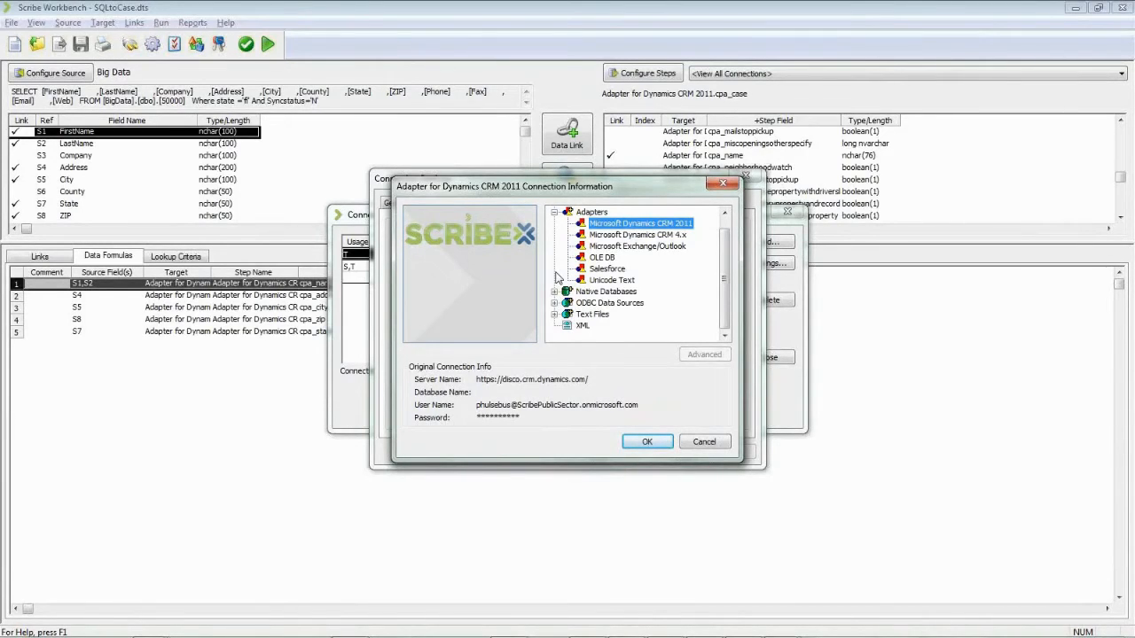
Step: Cancel the Connection Information and Connection Settings dialogs and close the Connection Manager
click(697, 444)
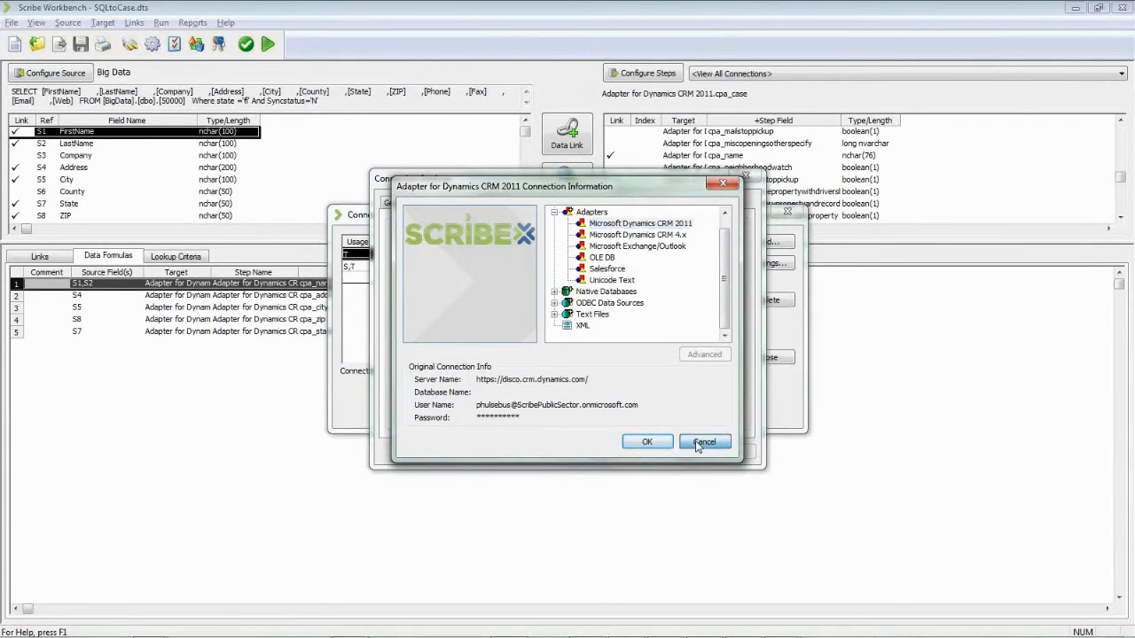
click(670, 452)
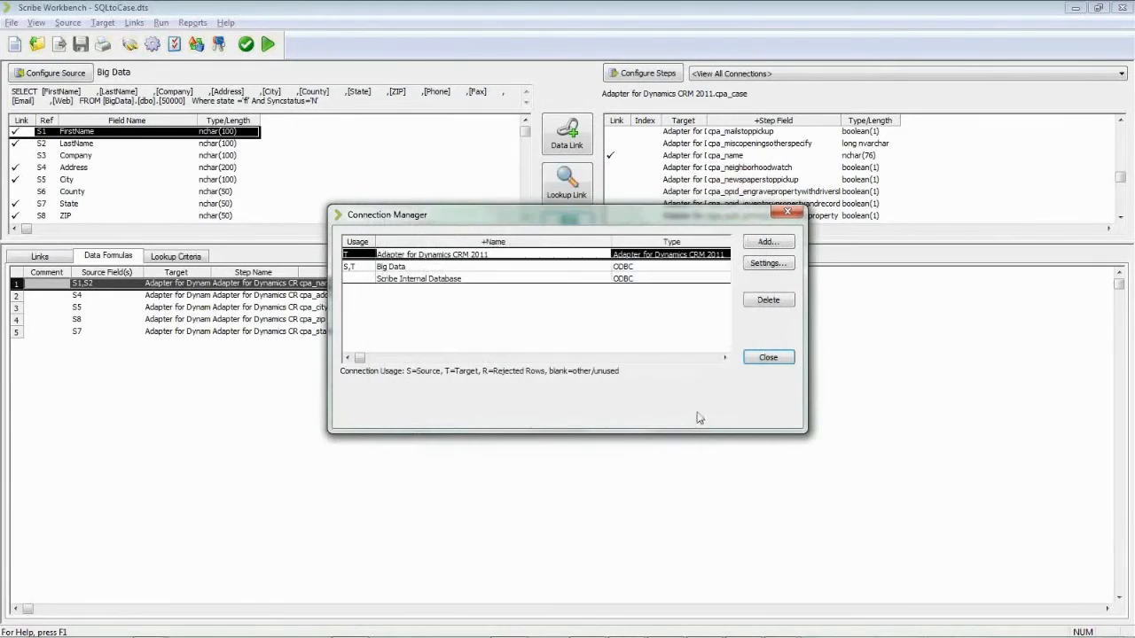
click(422, 270)
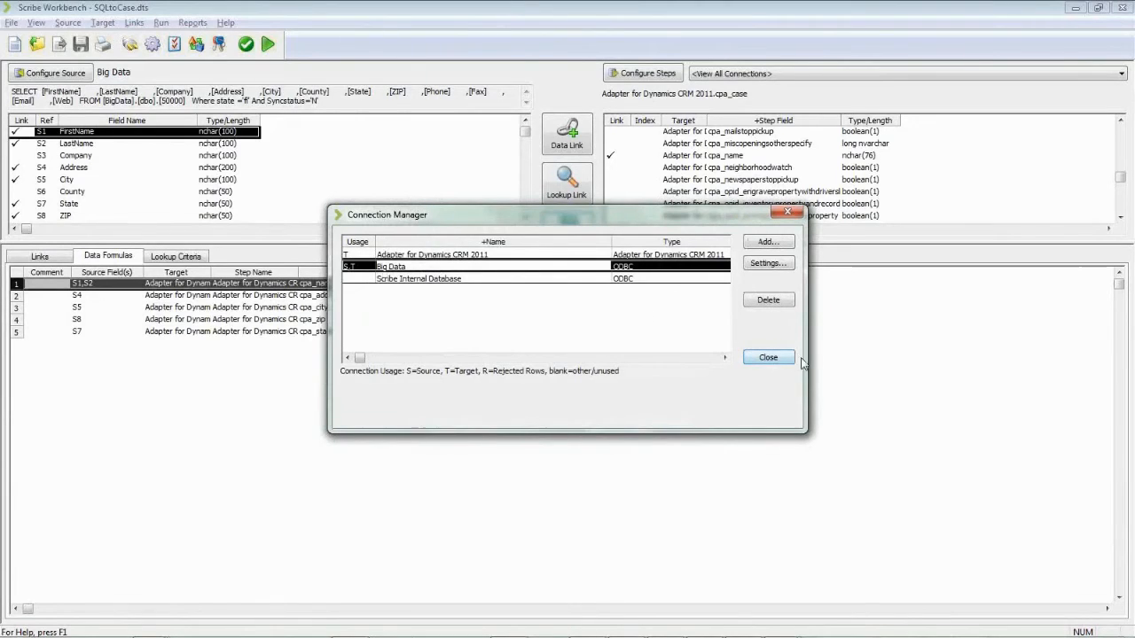
click(769, 359)
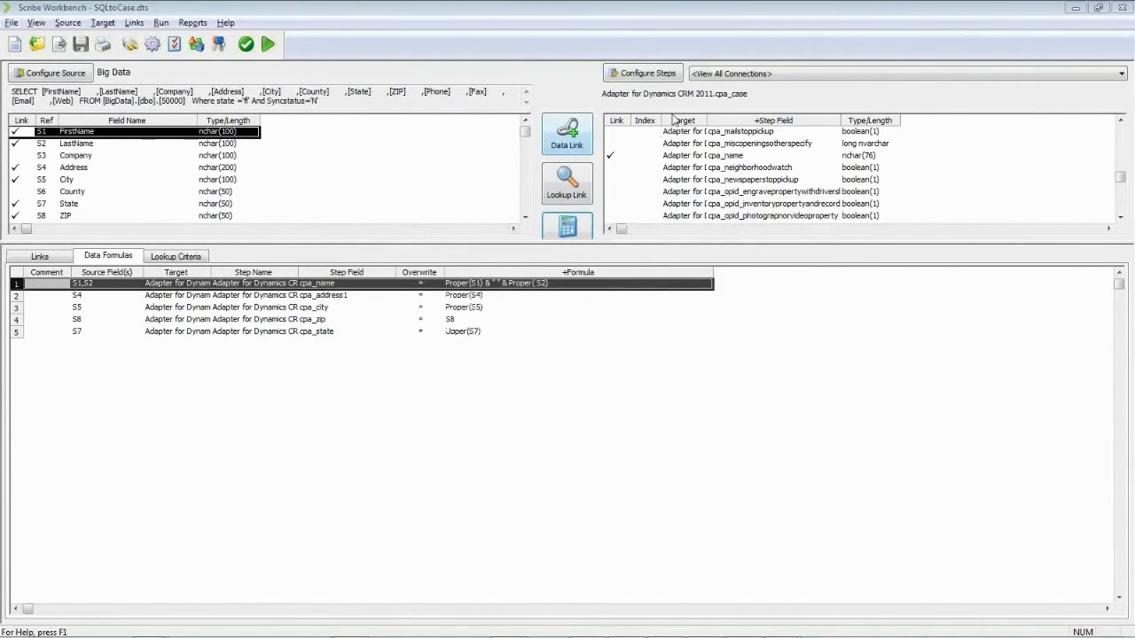
Step: Show Configure Steps data objects, expanding Dynamics CRM 2011 > All Data Objects (by type) > Adapter Objects
click(661, 76)
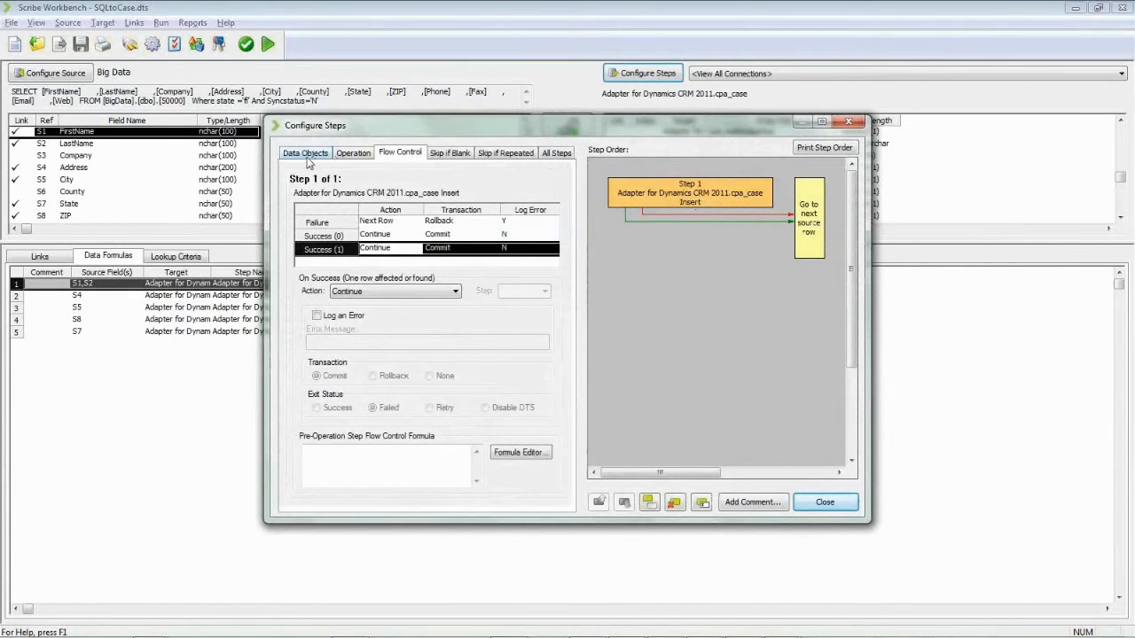
click(306, 156)
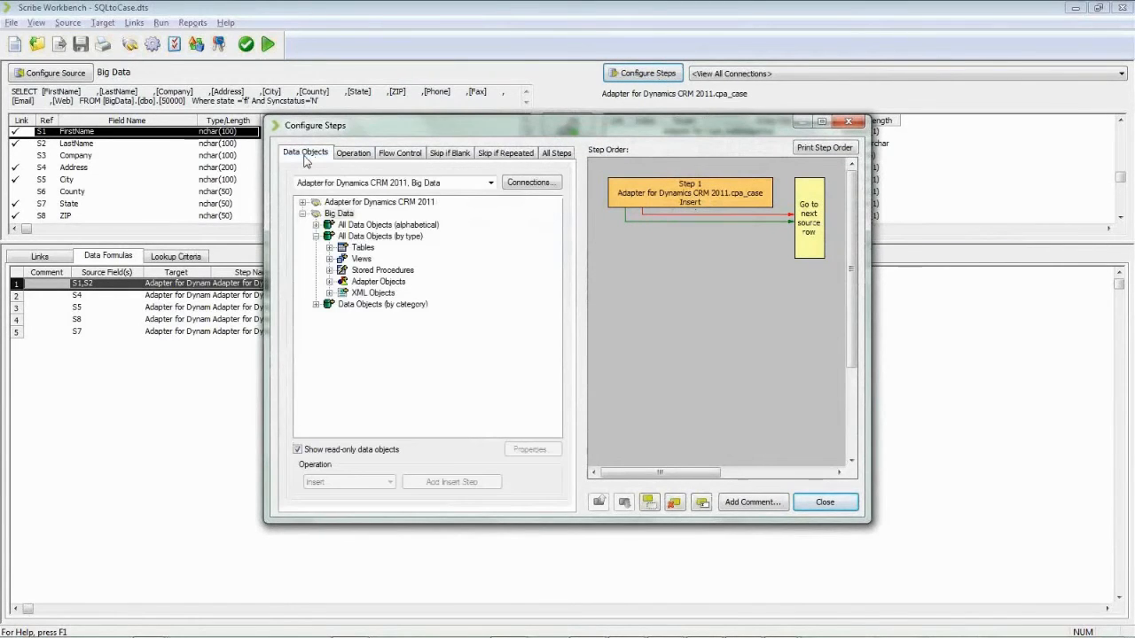
click(304, 215)
click(303, 204)
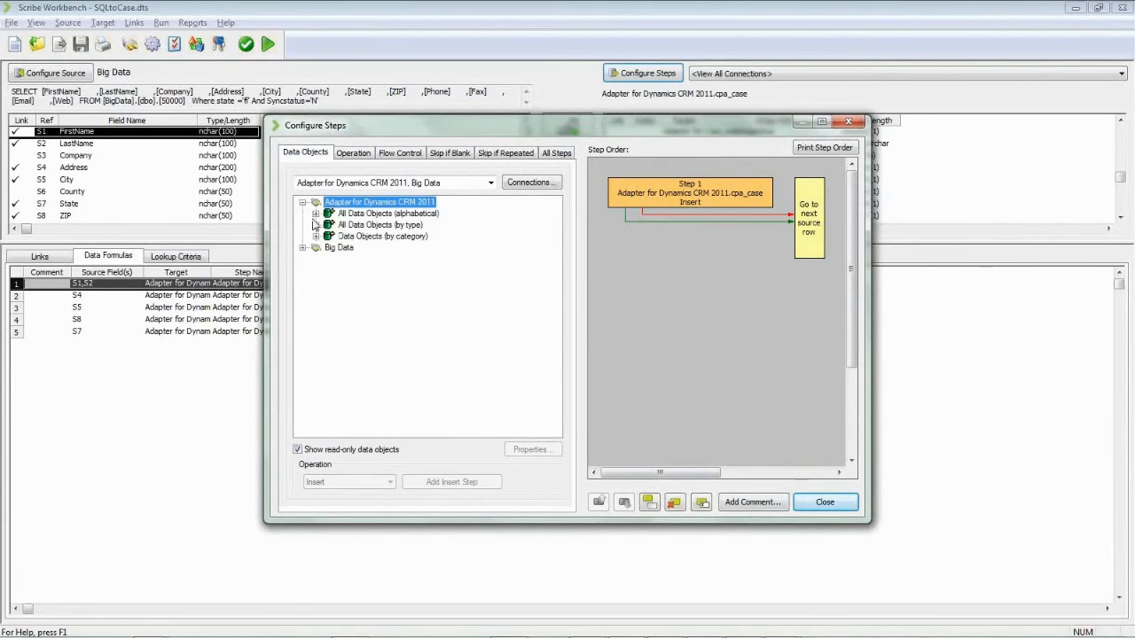
click(316, 225)
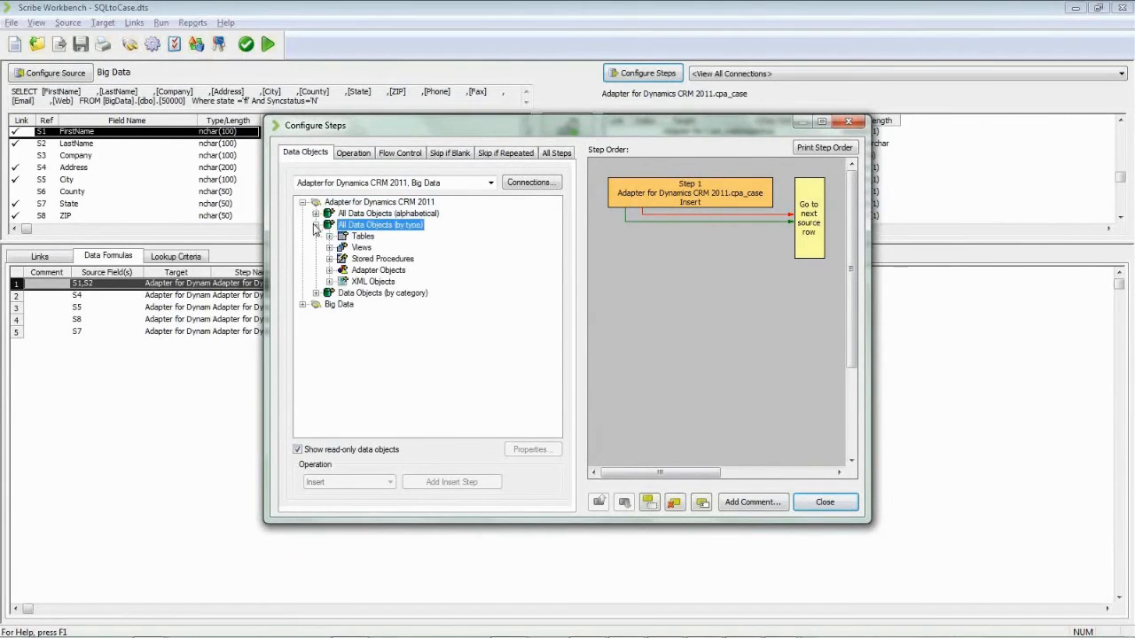
click(328, 271)
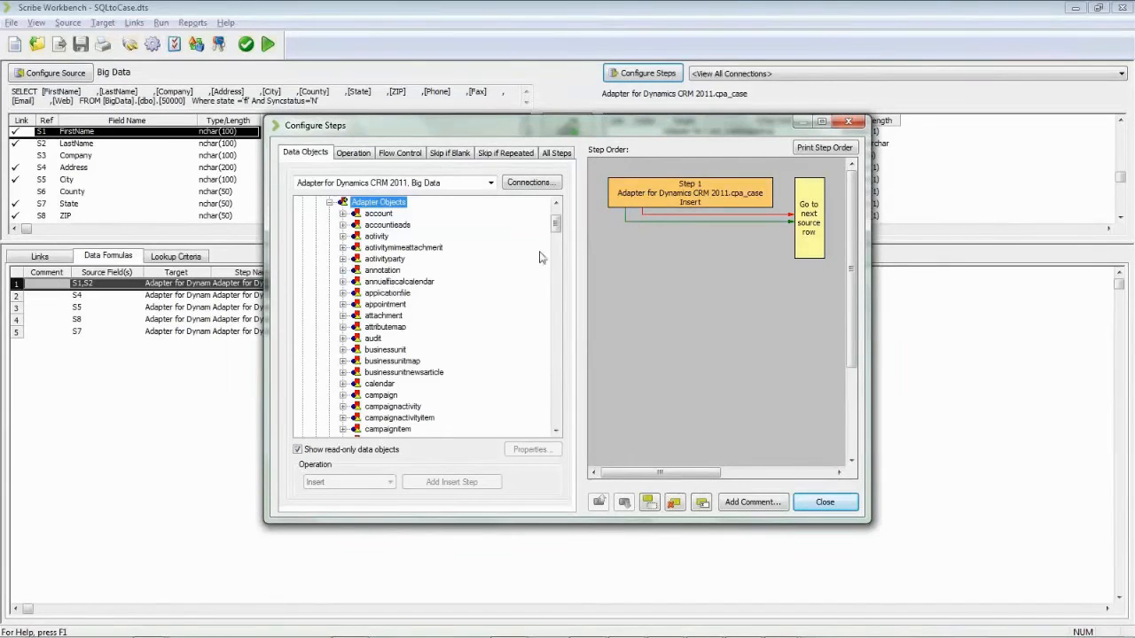
drag(554, 225, 555, 227)
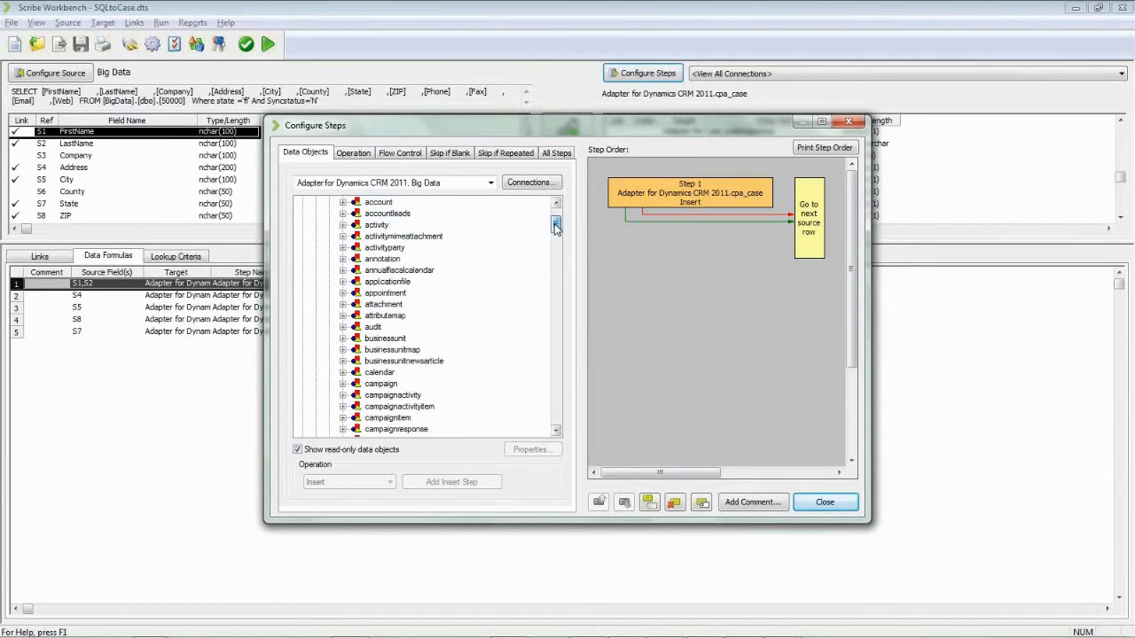
Step: Select accountleads, then cpa_case, and expand the cpa_case Fields list
click(401, 214)
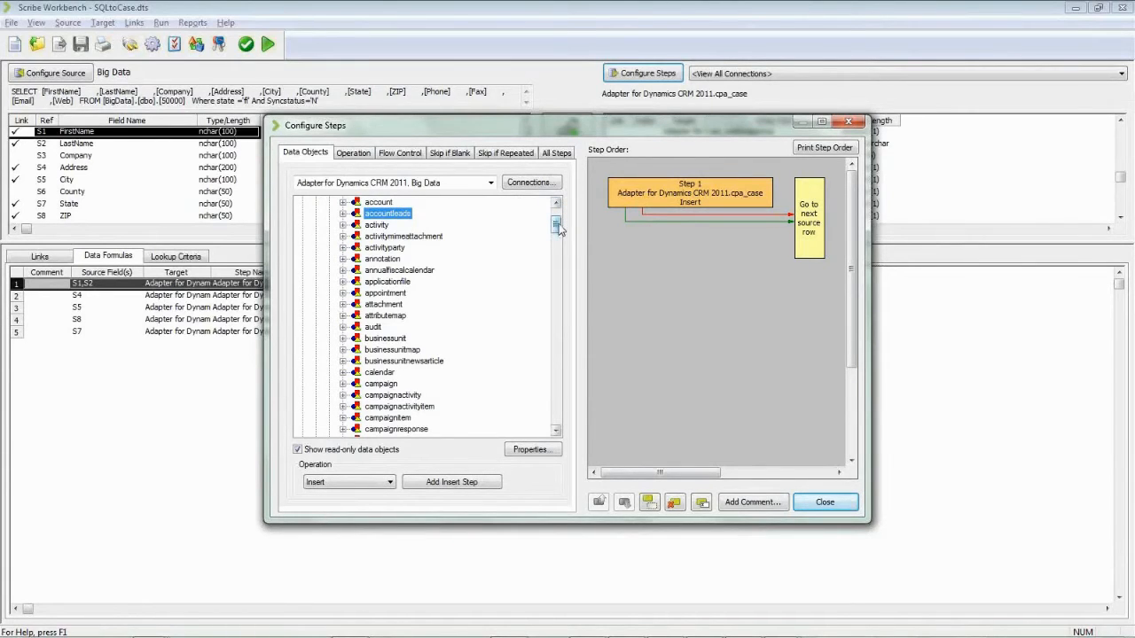
drag(559, 230, 555, 256)
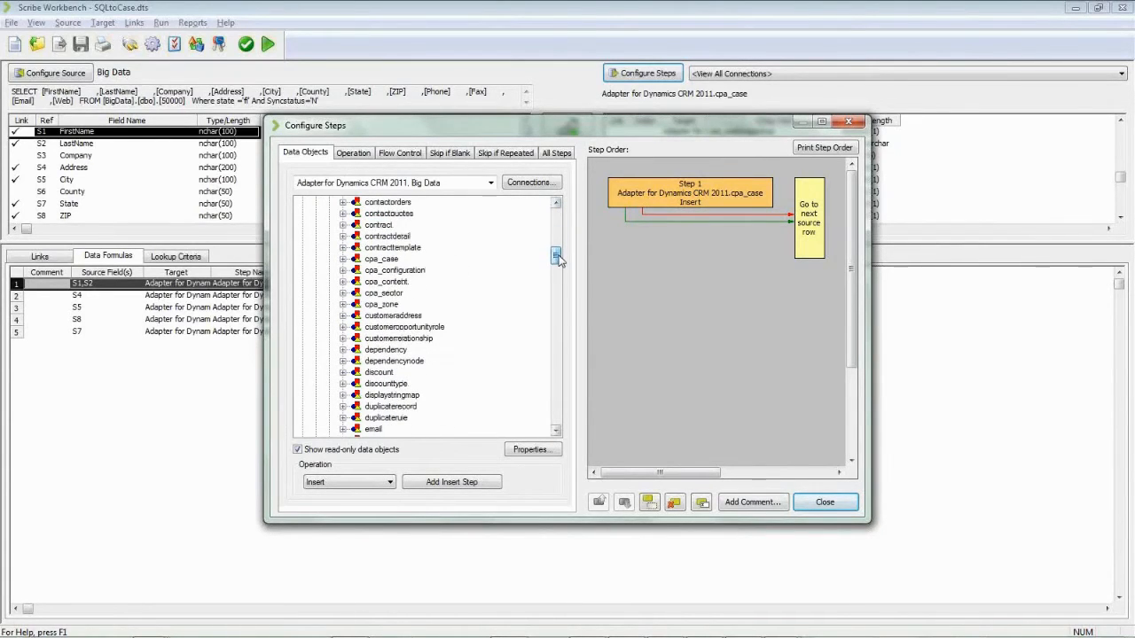
click(371, 259)
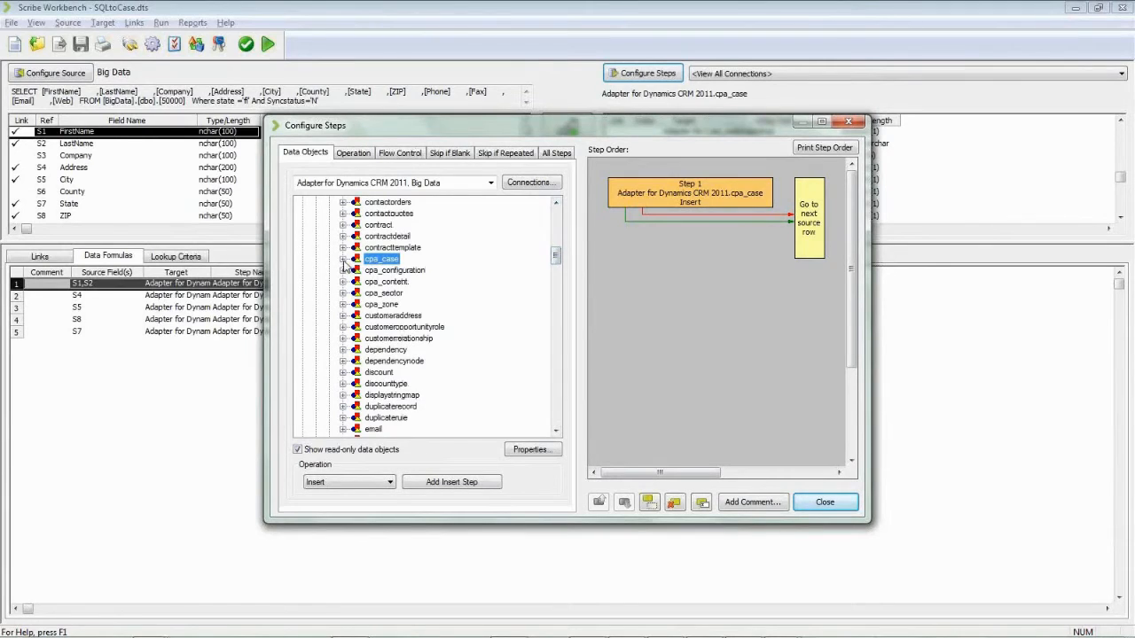
click(342, 259)
double_click(359, 271)
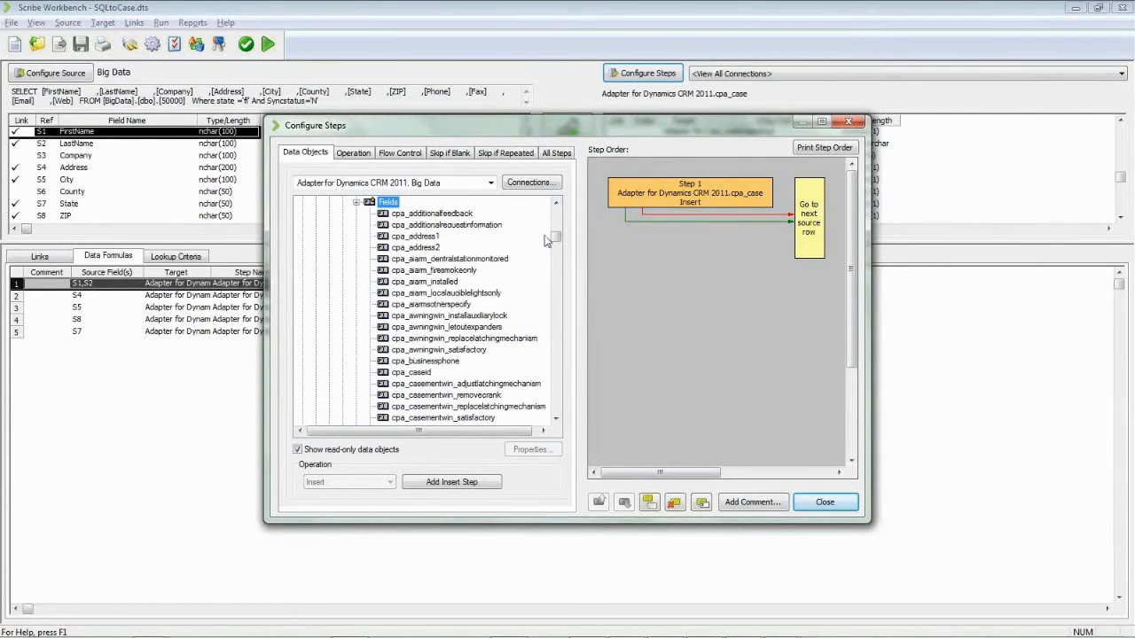
drag(555, 237, 558, 272)
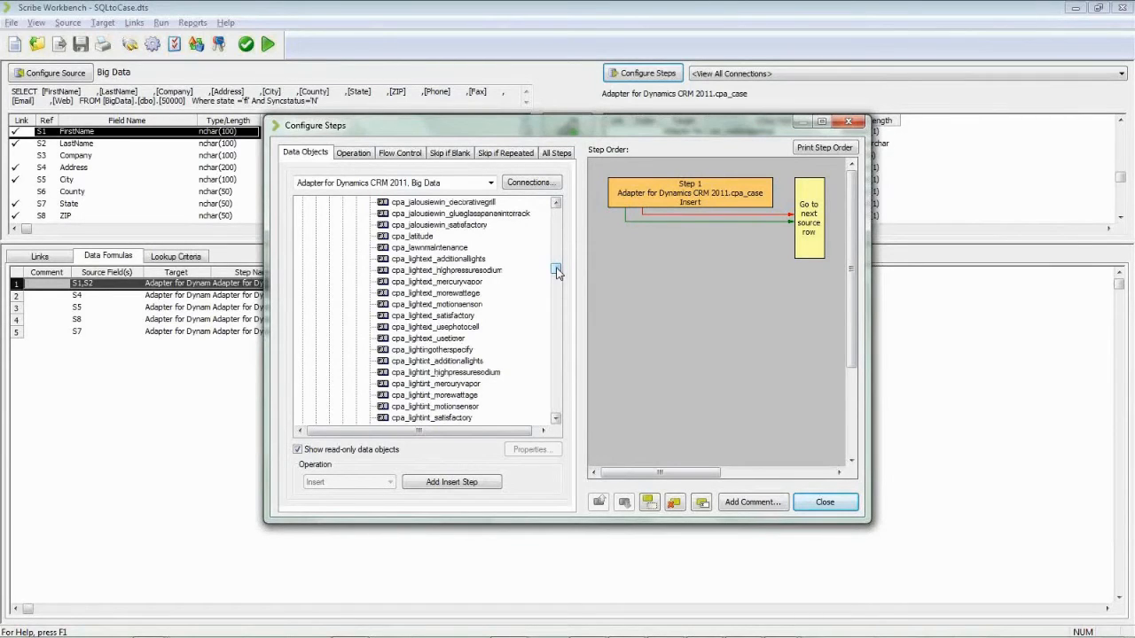
drag(557, 270, 557, 227)
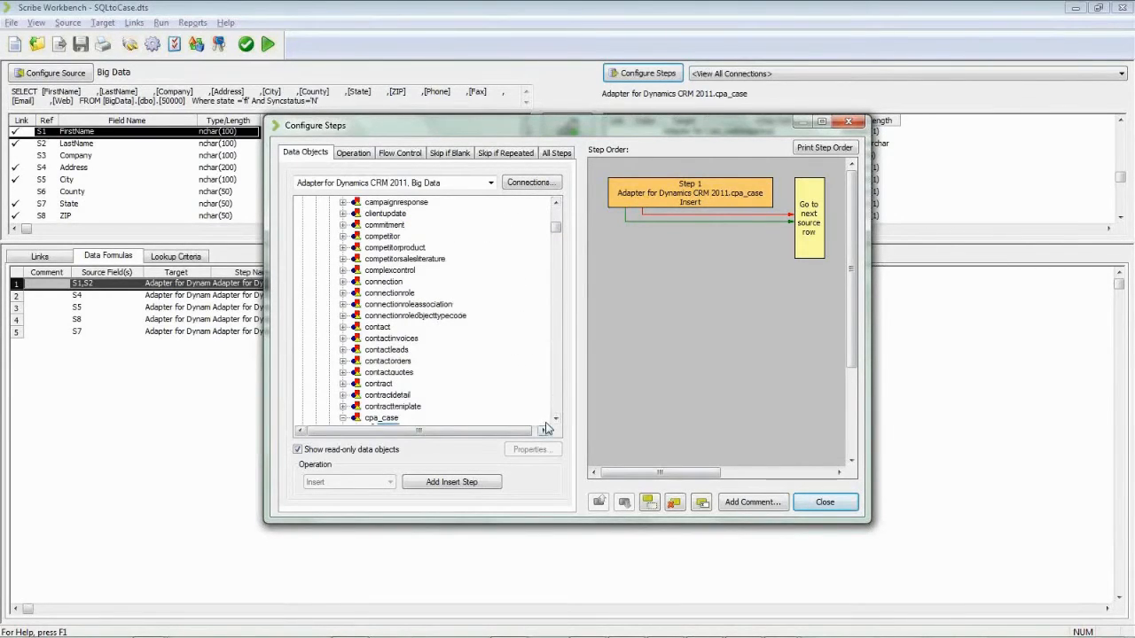
Step: Select cpa_case, review the connections dropdown, and close Configure Steps with Step 1 unchanged
click(342, 418)
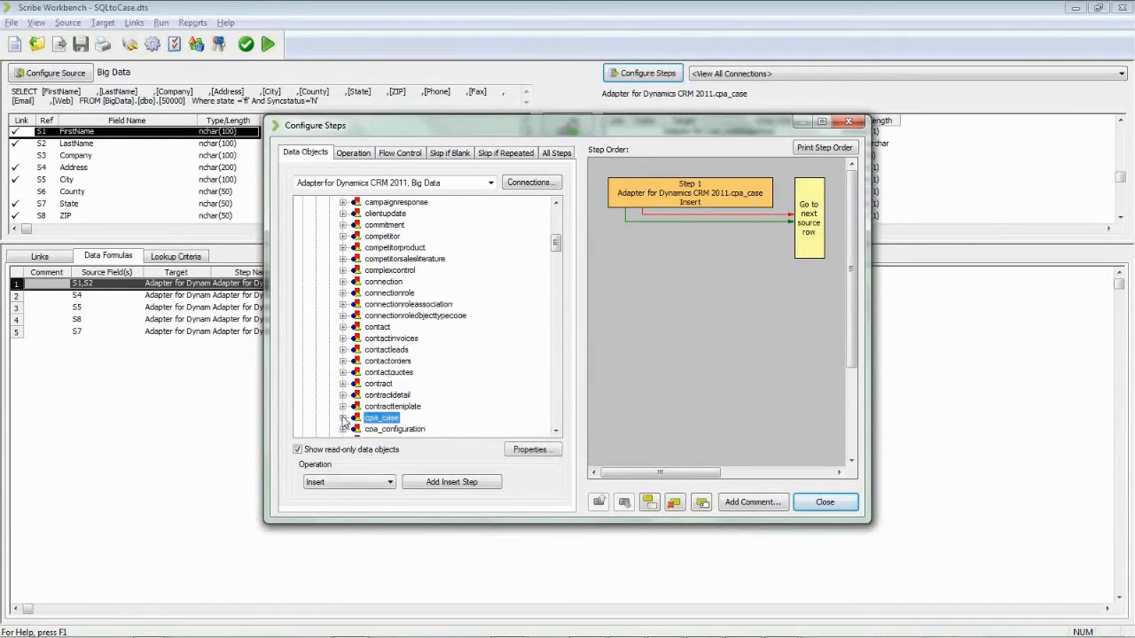
click(556, 430)
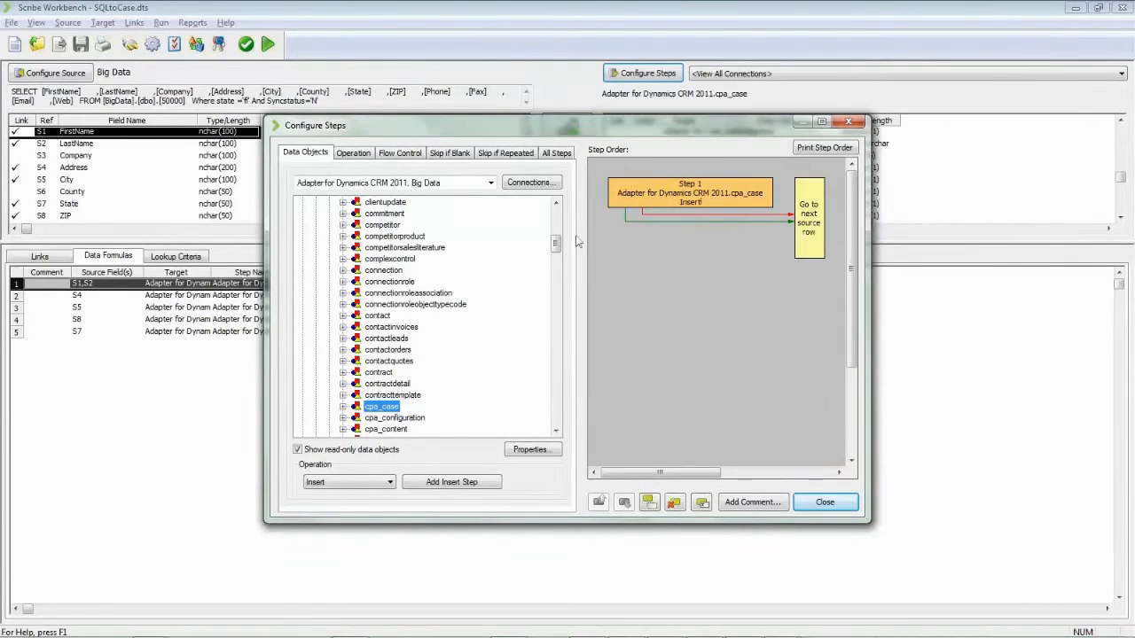
click(490, 183)
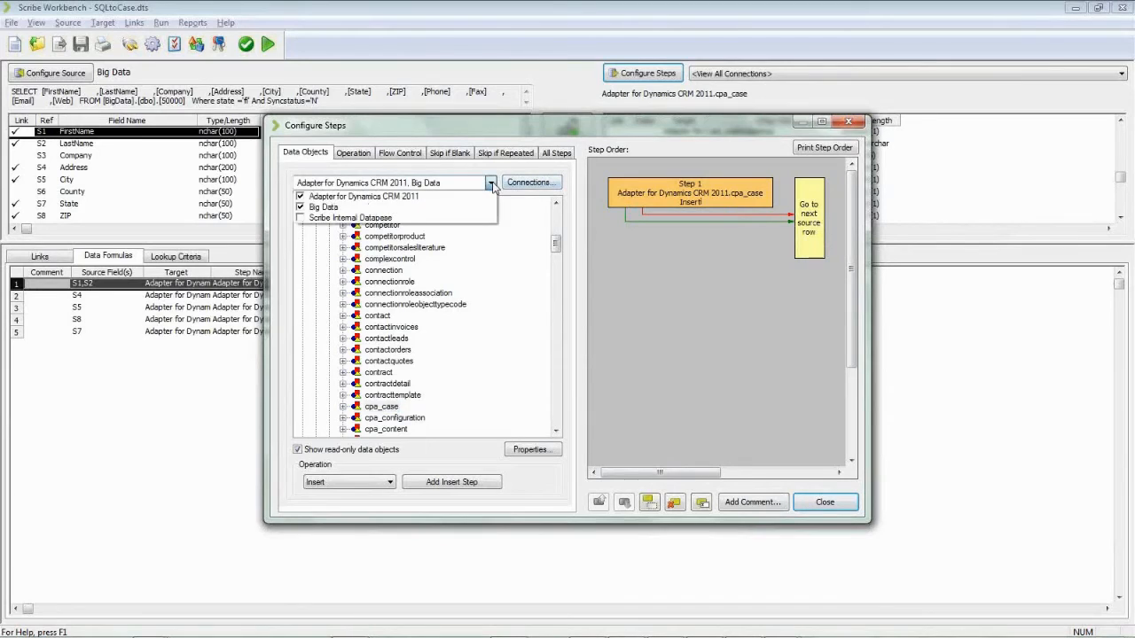
click(594, 279)
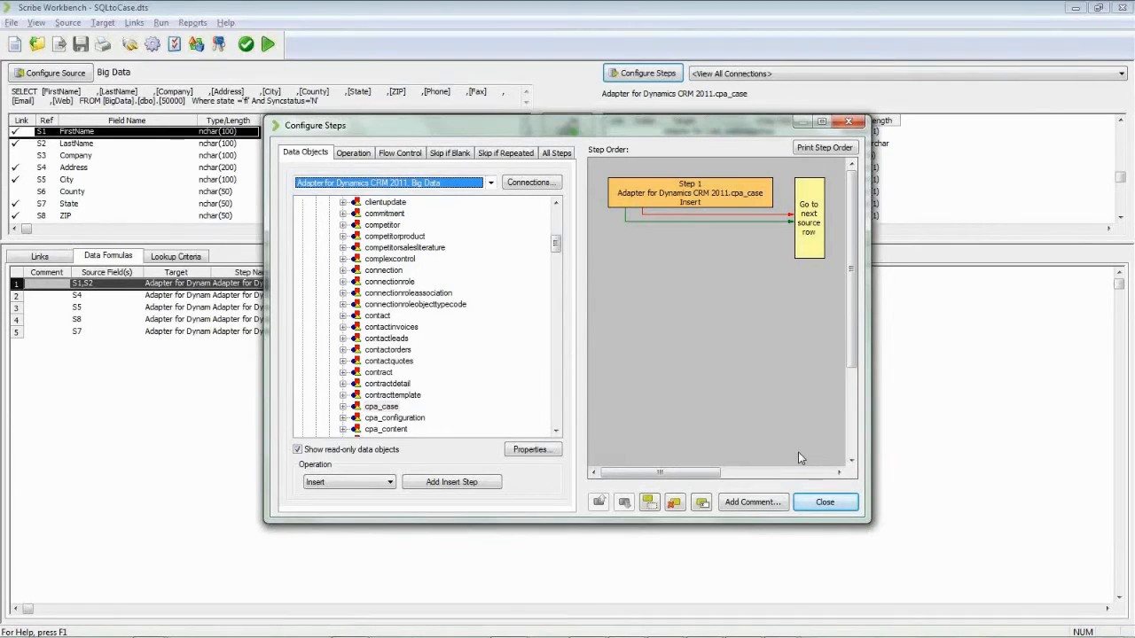
click(825, 502)
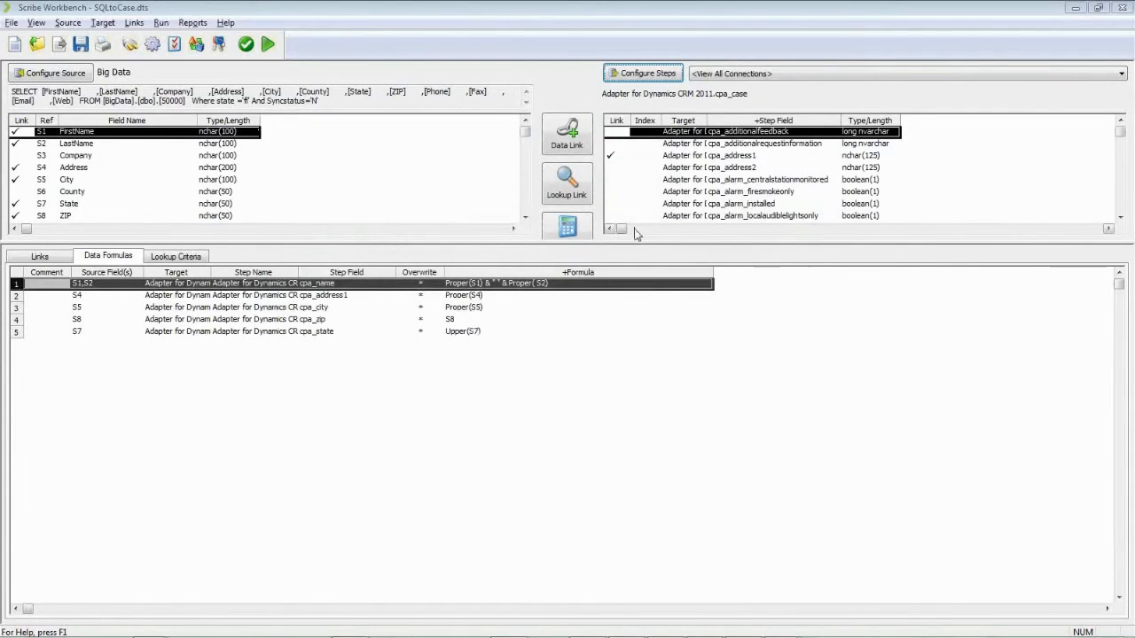
Step: Enlarge the field panes and select the FirstName, then LastName source fields
mouse_move(632, 242)
mouse_down()
mouse_move(627, 321)
mouse_move(621, 269)
mouse_up()
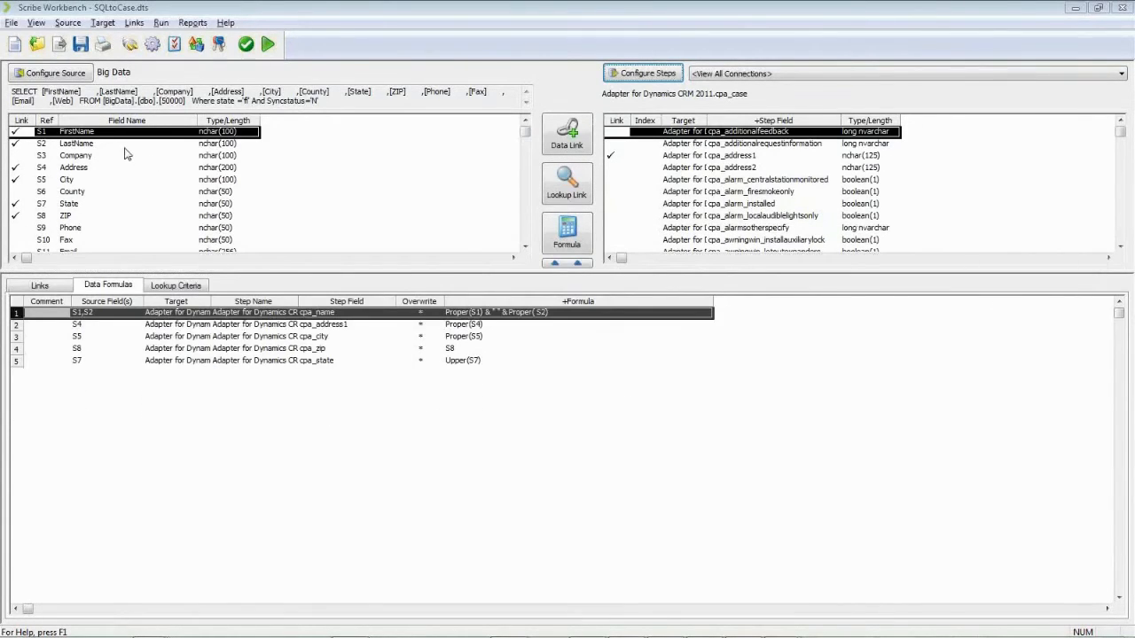
click(92, 134)
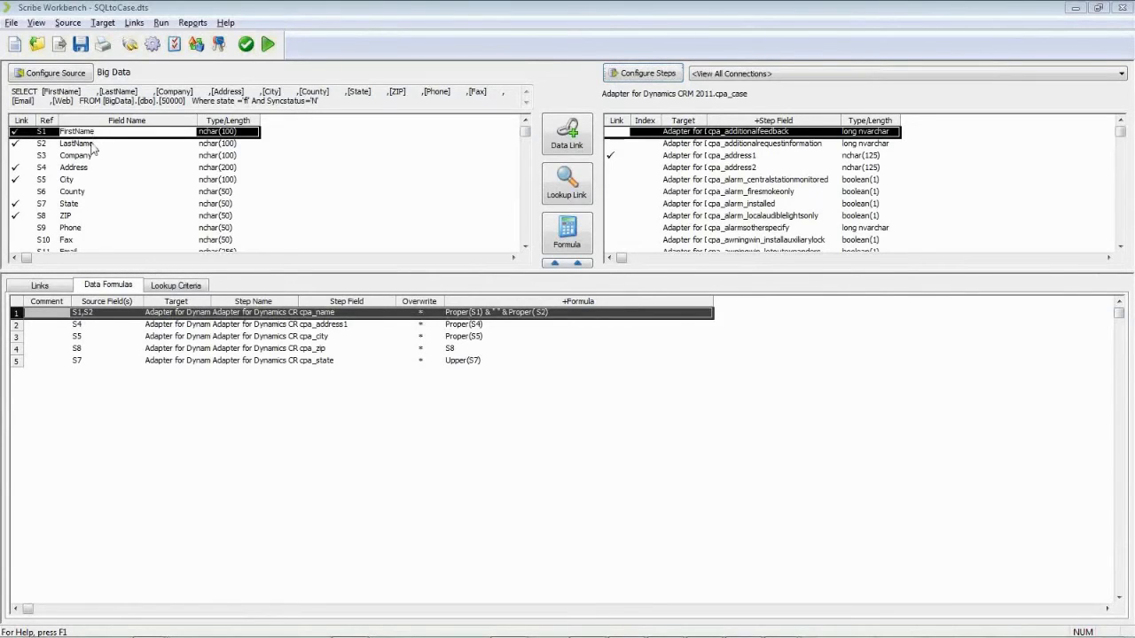
click(92, 146)
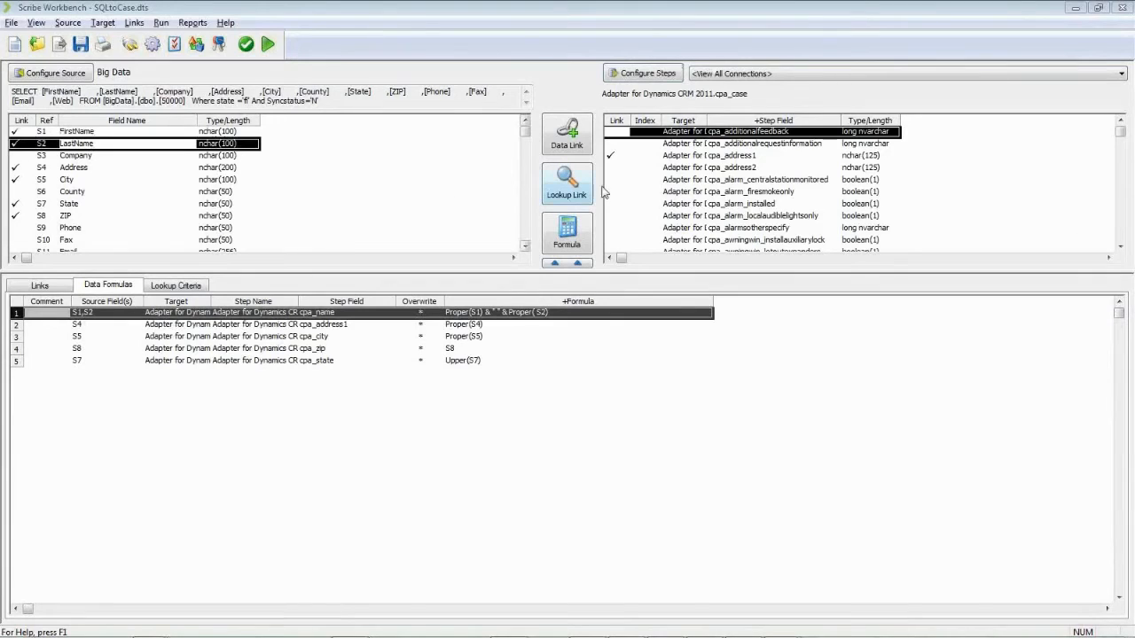
Step: Step down the target fields from cpa_address1 to the linked cpa_name field
click(800, 157)
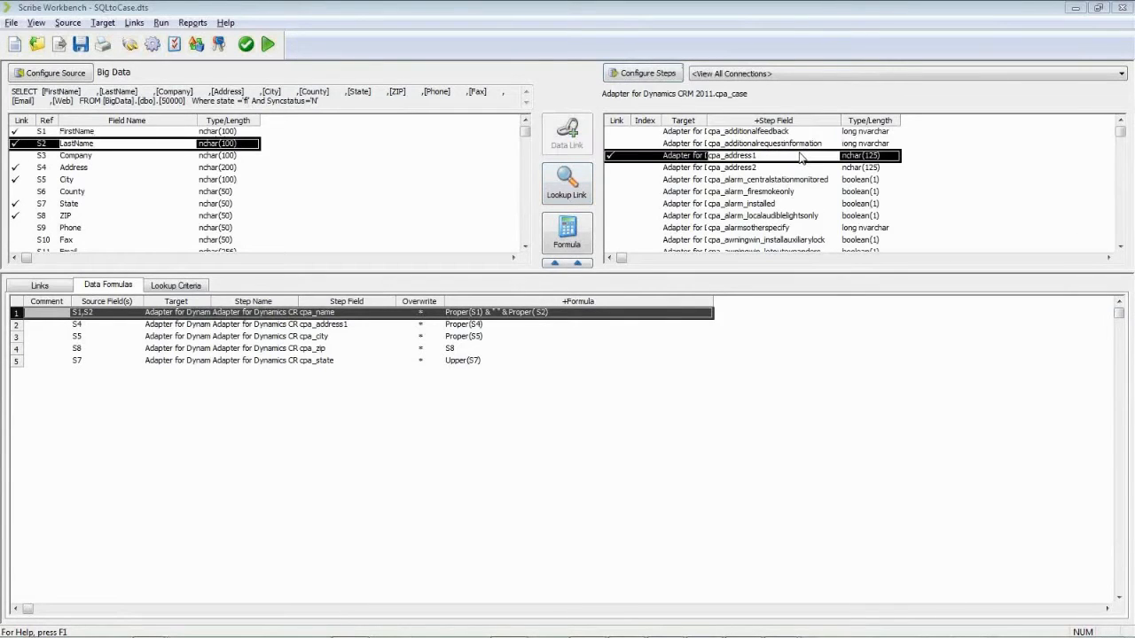
key(Down)
key(Down)
key(Down)
key(Down)
key(Down)
key(Down)
key(Down)
key(Down)
key(Down)
key(Down)
key(Down)
key(Down)
key(Down)
key(Down)
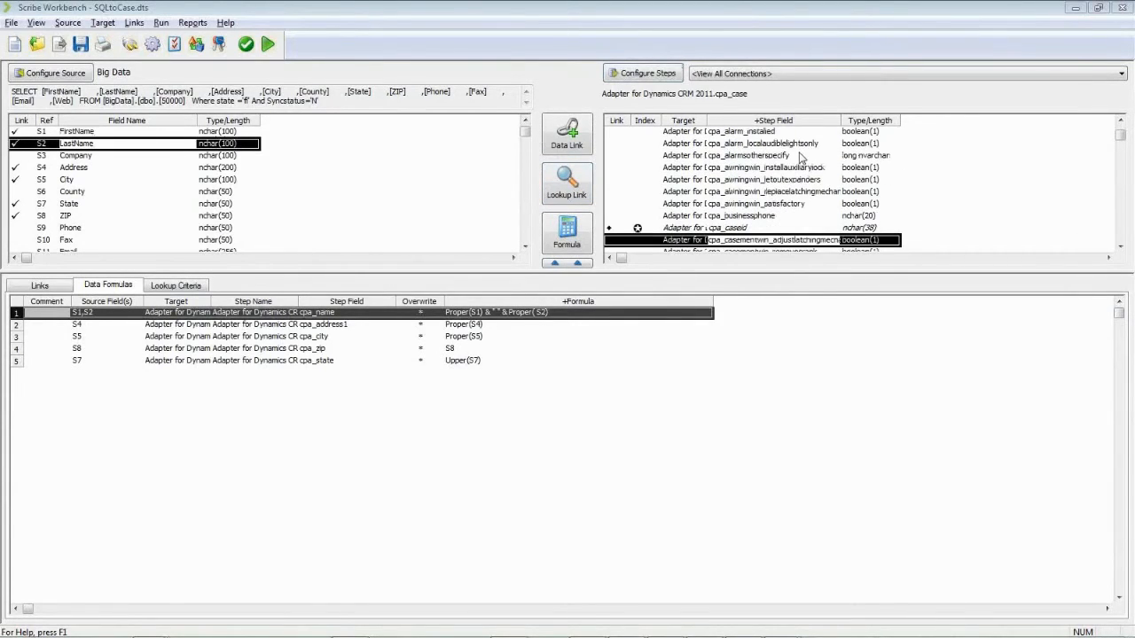
key(Down)
key(Down)
key(Down)
key(Down)
key(Down)
key(Down)
key(Down)
key(Down)
key(Down)
key(Down)
key(Down)
key(Down)
key(Down)
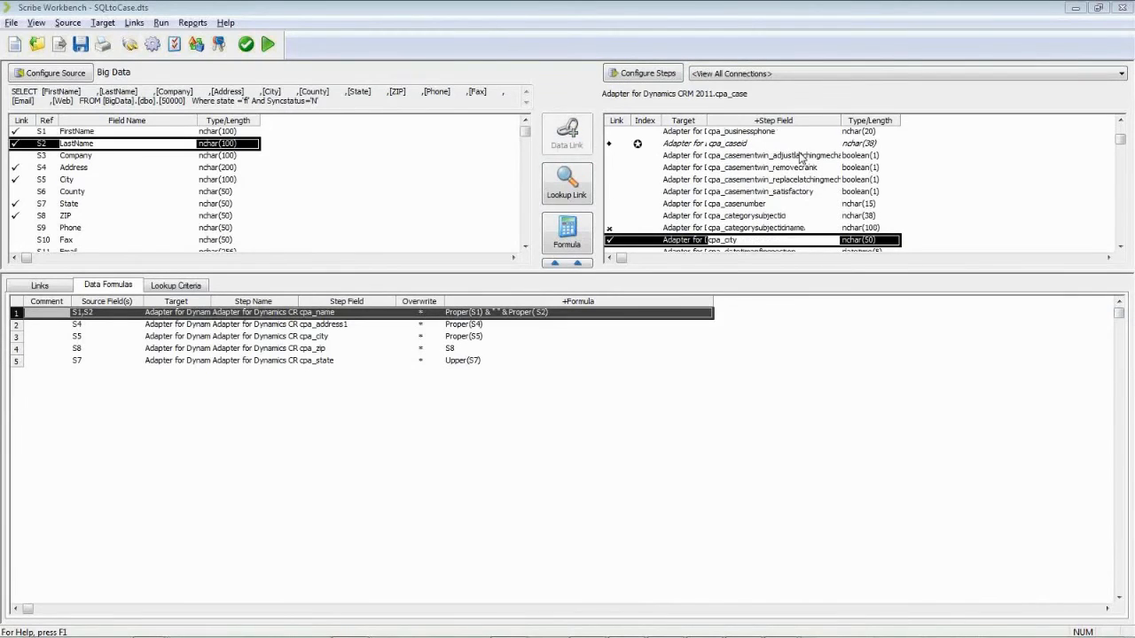
key(Down)
key(Down)
key(Down)
key(Down)
key(Down)
key(Down)
key(Down)
key(Down)
key(Down)
key(Down)
key(Down)
key(Down)
key(Down)
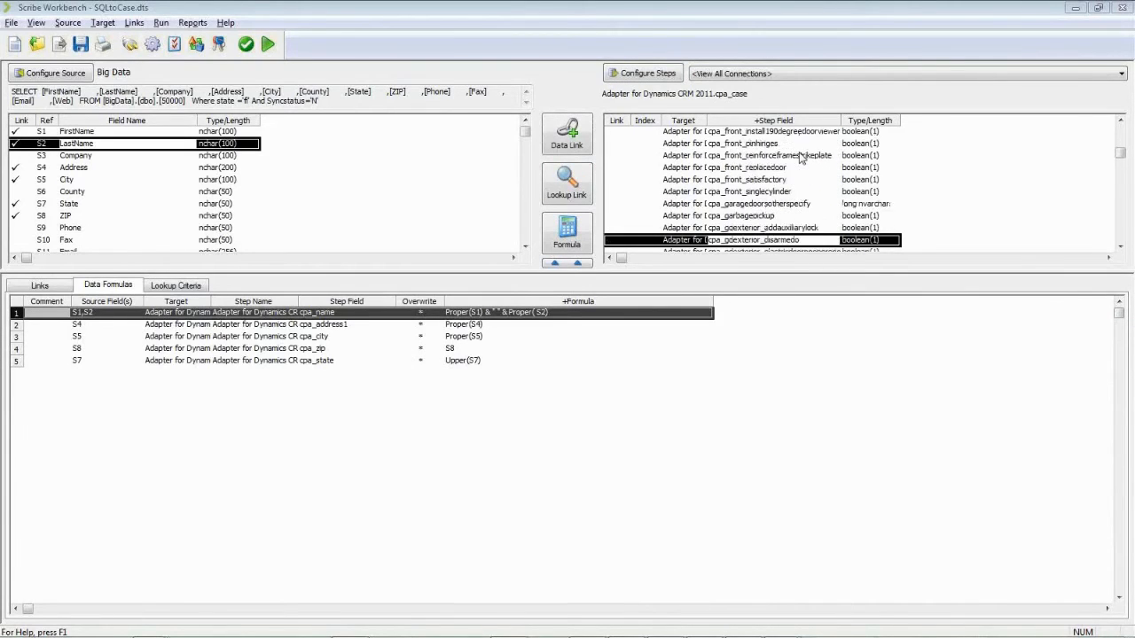
key(Down)
key(Down)
key(Down)
key(Down)
key(Down)
key(Down)
key(Down)
key(Down)
key(Down)
key(Down)
key(Down)
key(Down)
key(Down)
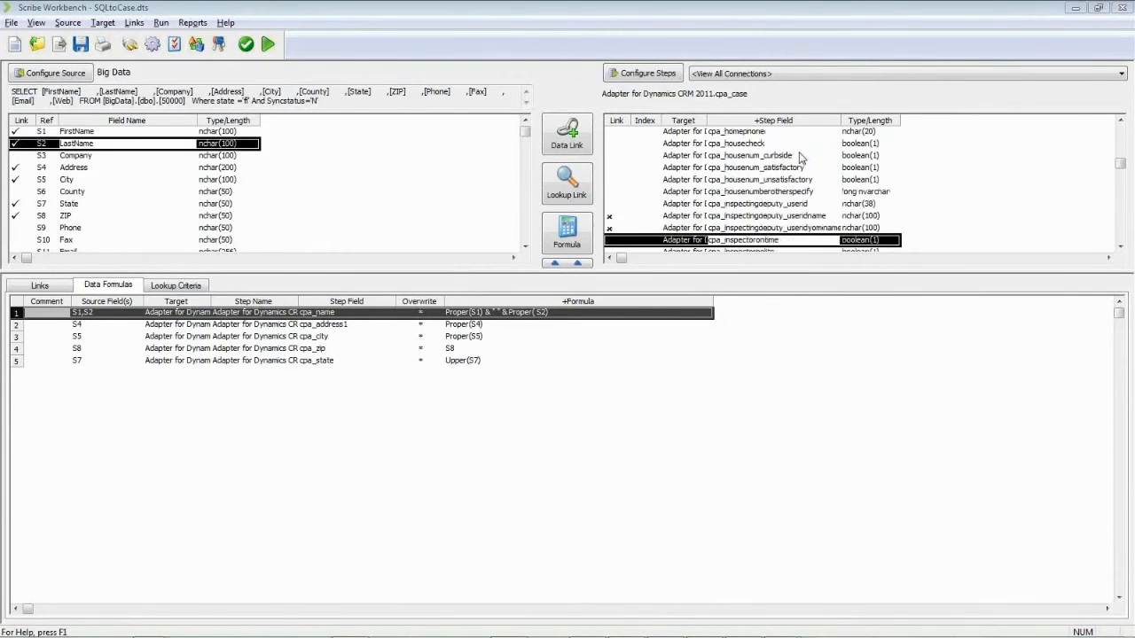
key(Down)
key(Down)
key(Down)
key(Down)
key(Down)
key(Down)
key(Down)
key(Down)
key(Down)
key(Down)
key(Down)
key(Down)
key(Down)
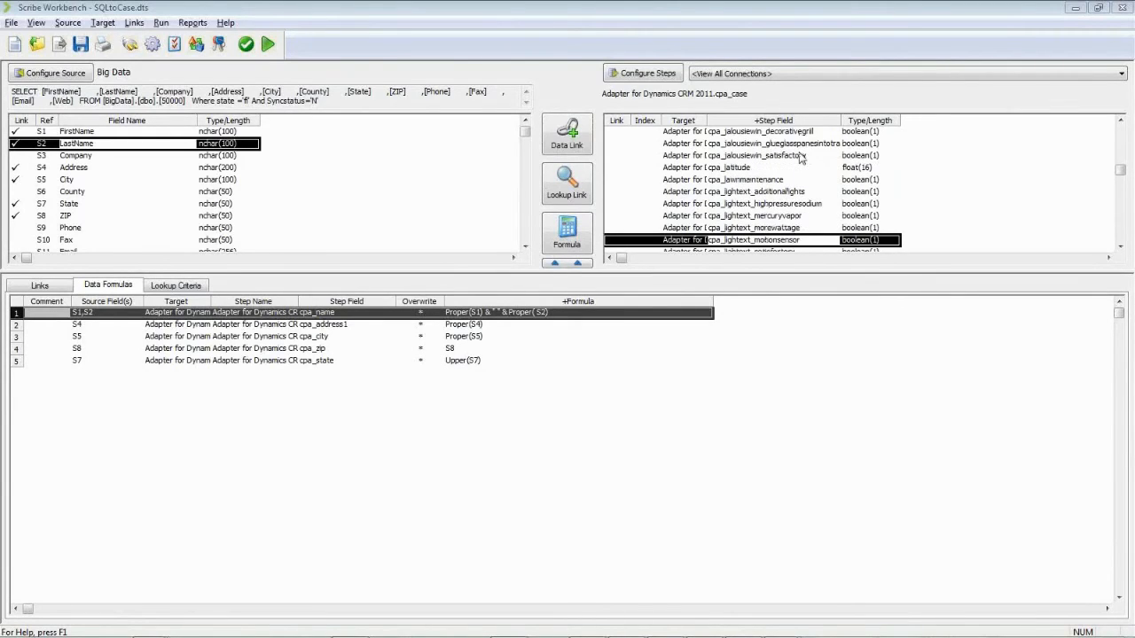
key(Down)
scroll(801, 158, down, 3)
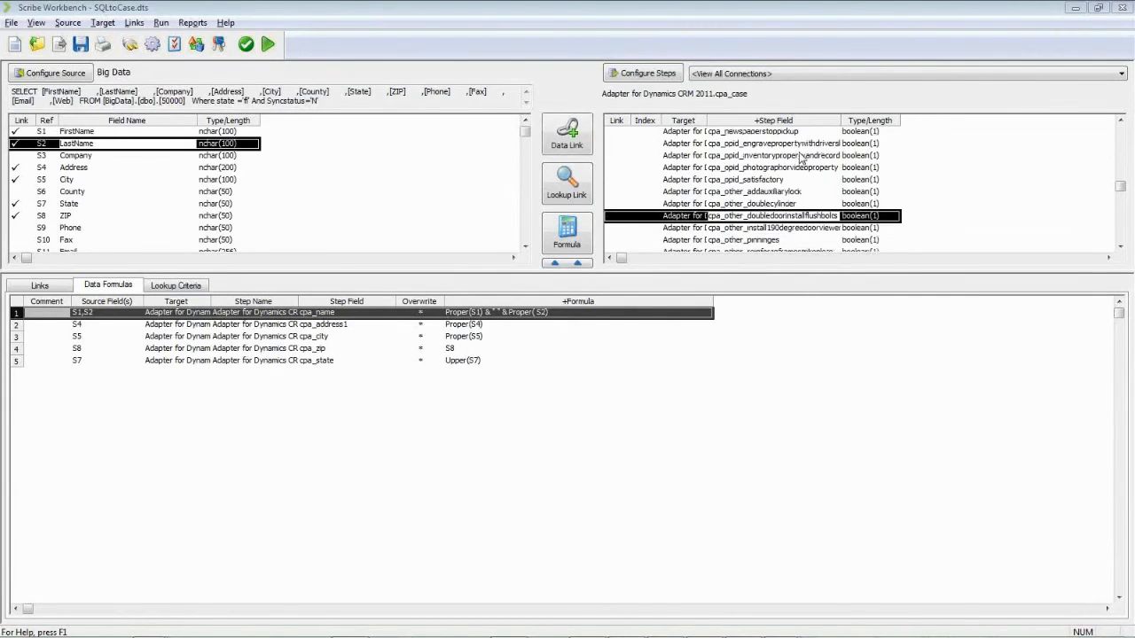
key(Up)
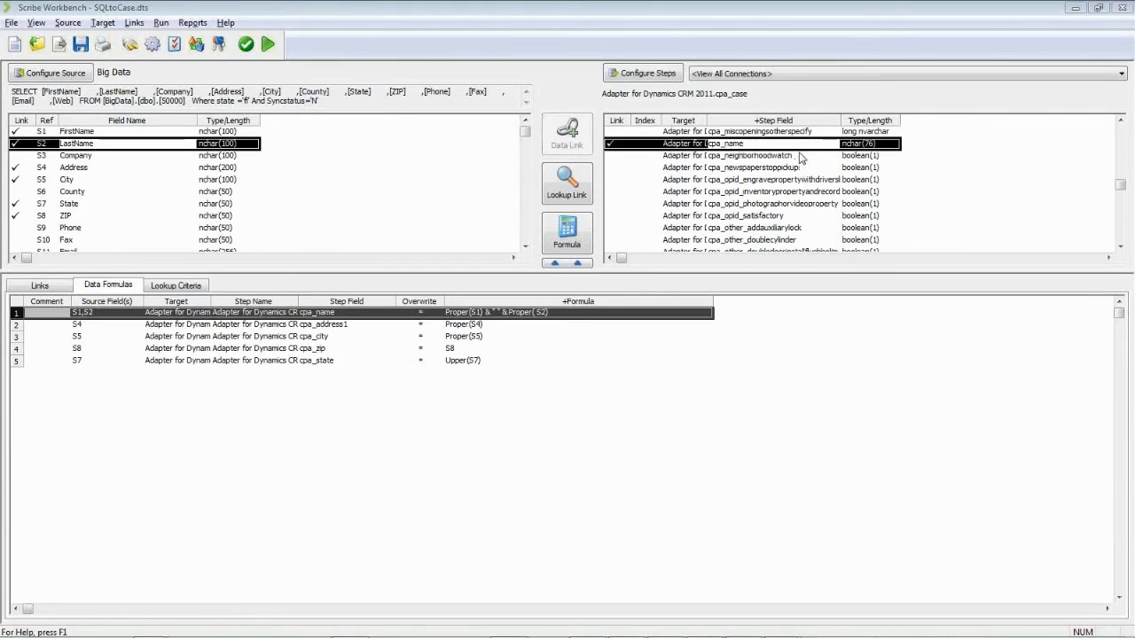
Step: Open the cpa_name formula Proper(S1) & " " & Proper(S2) in Edit Formula
click(470, 315)
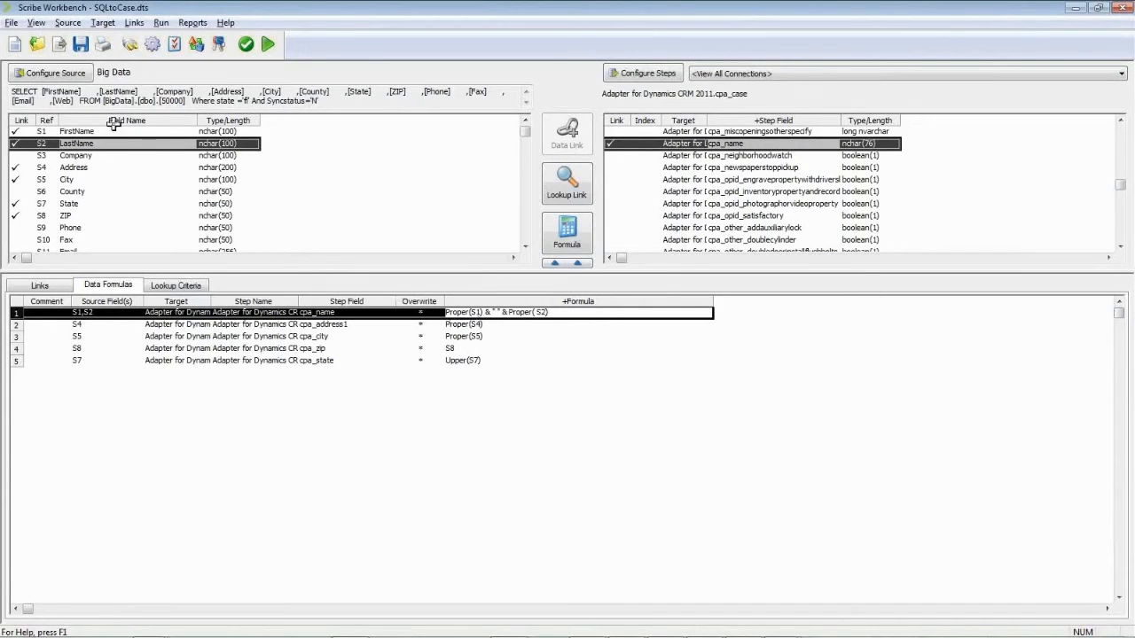
double_click(493, 314)
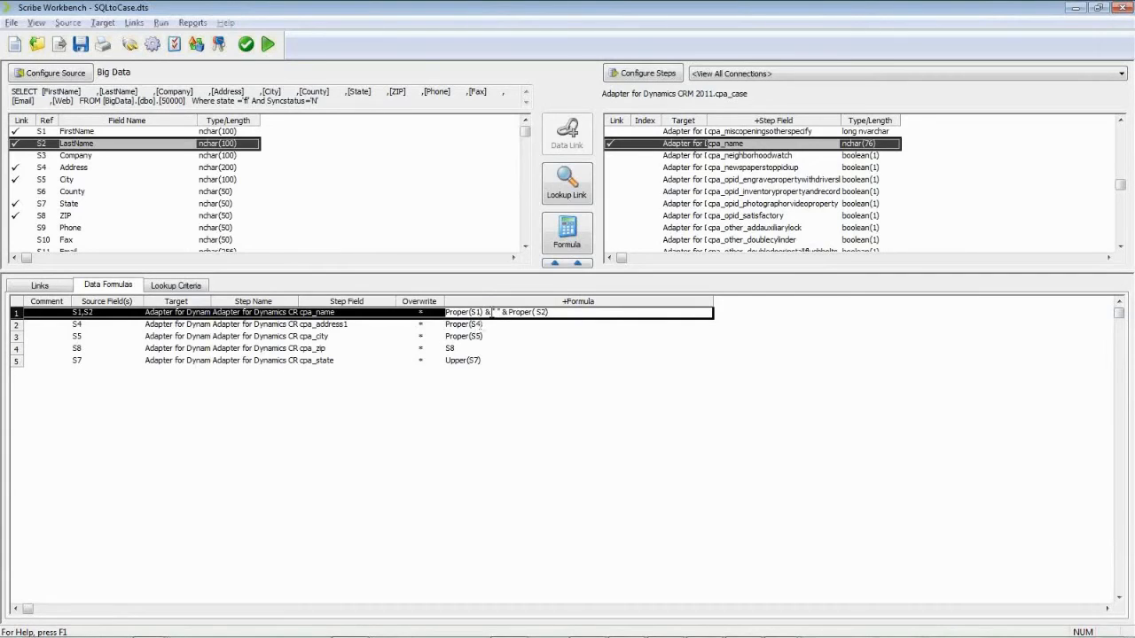
Step: Cancel the cpa_name formula editor unchanged and start the job run
click(392, 198)
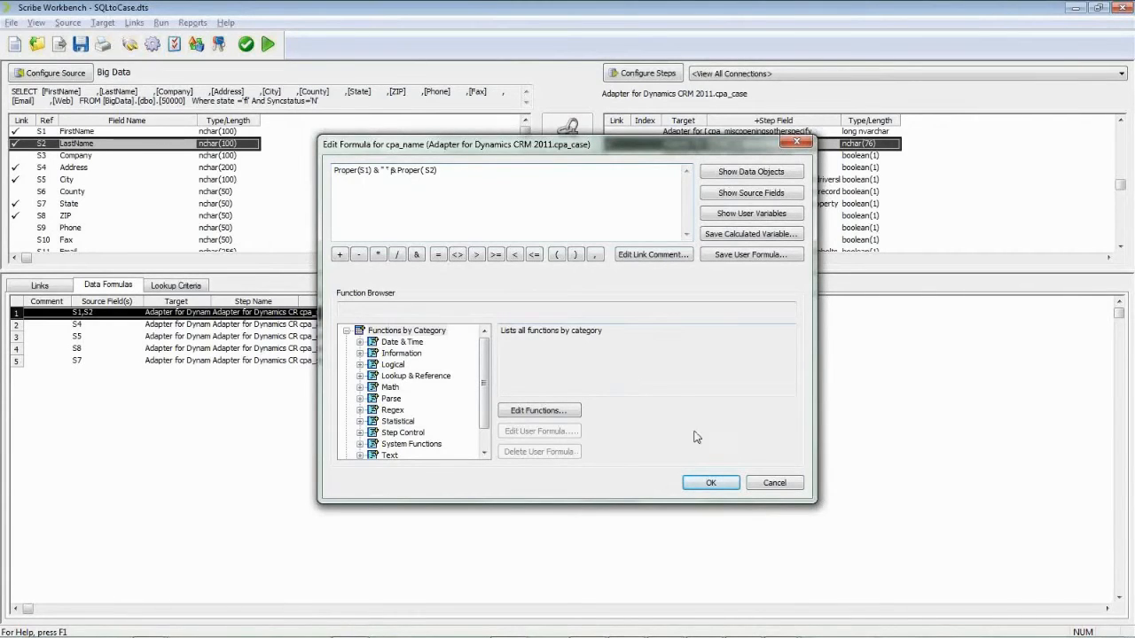
click(772, 483)
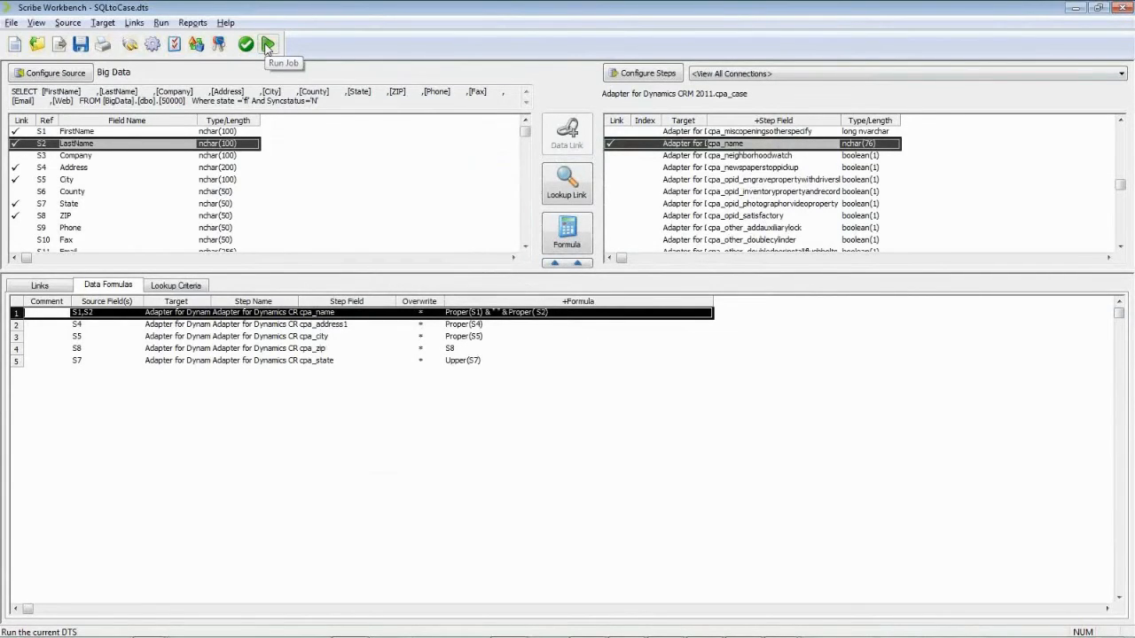
click(267, 46)
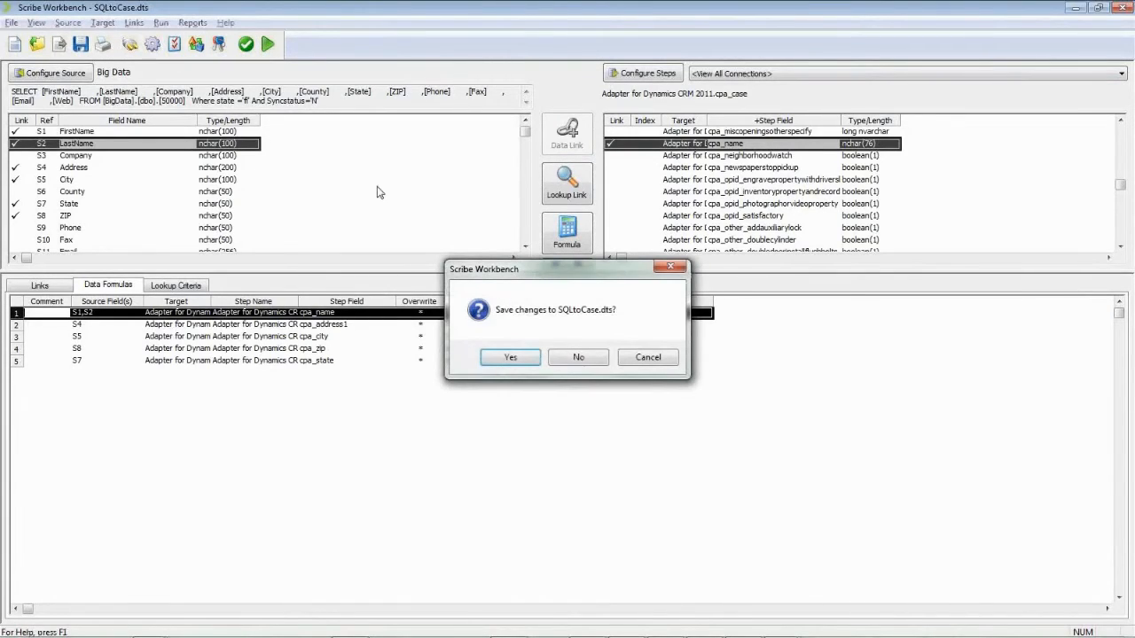
Step: Run the job without saving SQLtoCase.dts, check CRM Inspections, then switch to the VM
click(559, 359)
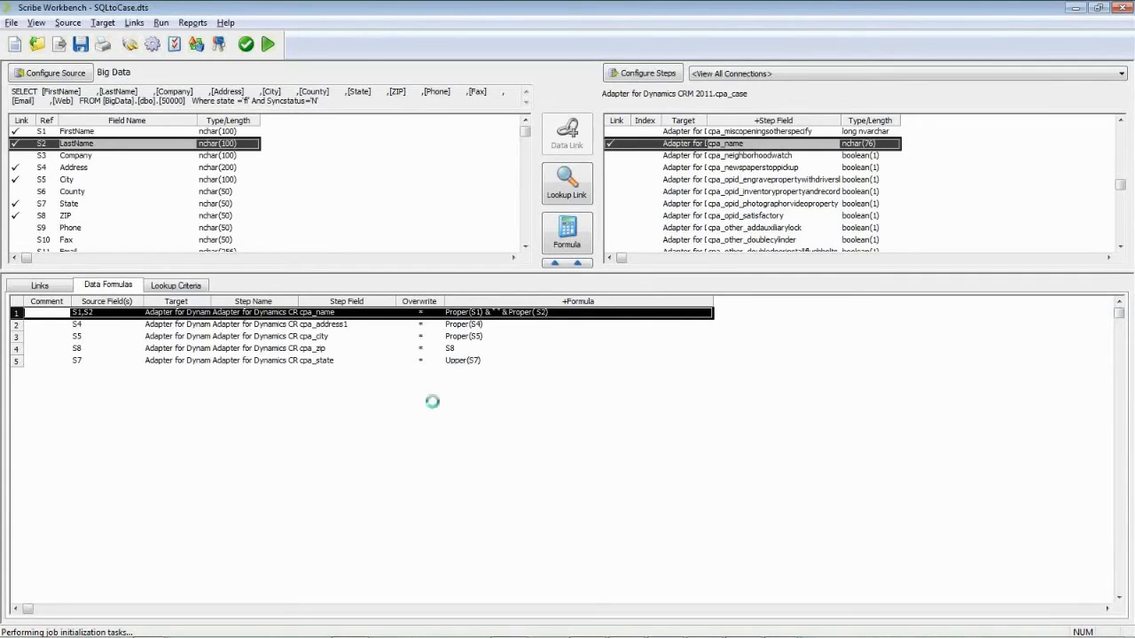
key(alt+Tab)
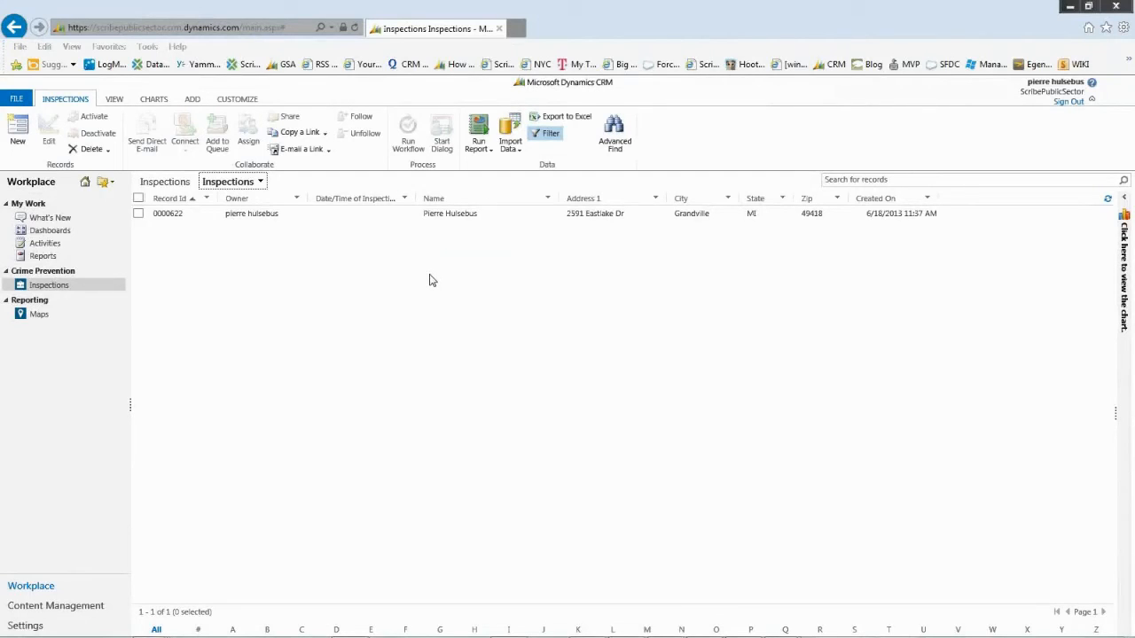
key(alt+Tab)
key(alt+Tab)
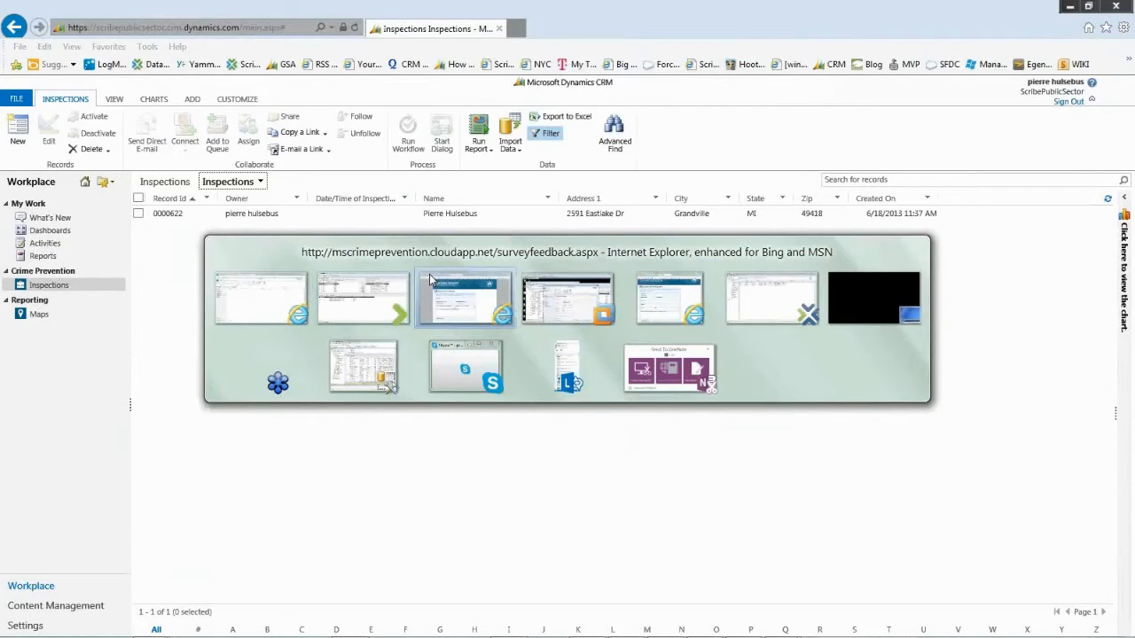
key(alt+Tab)
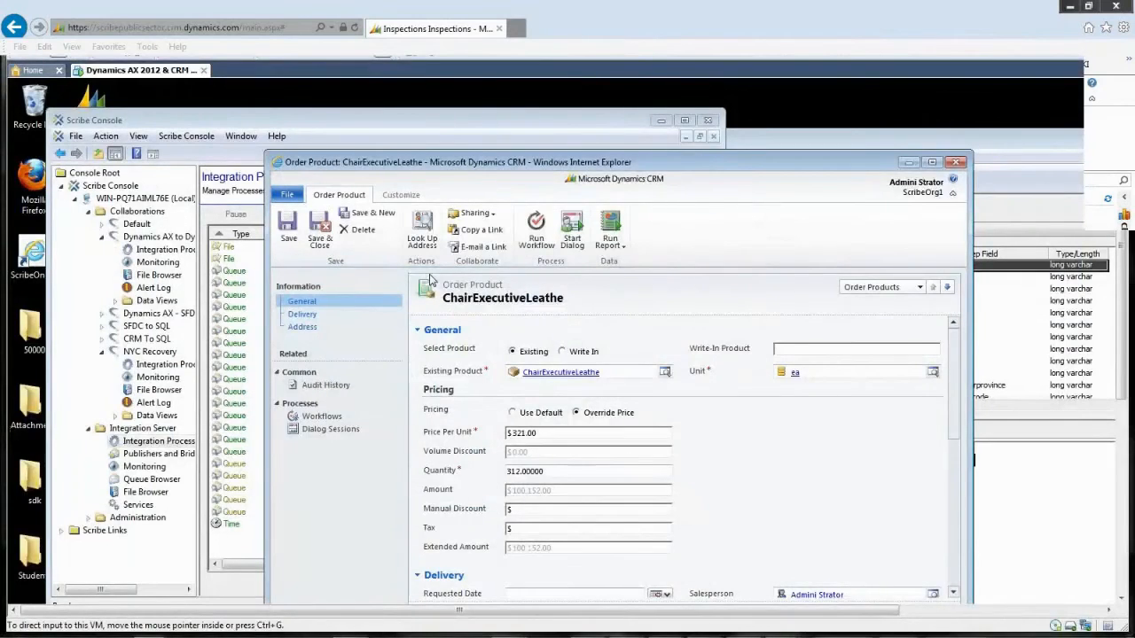
Step: Hide IE, widen Scribe Console and its tree pane, and select NYC Recovery's CallXMLToCRMCase process
click(907, 164)
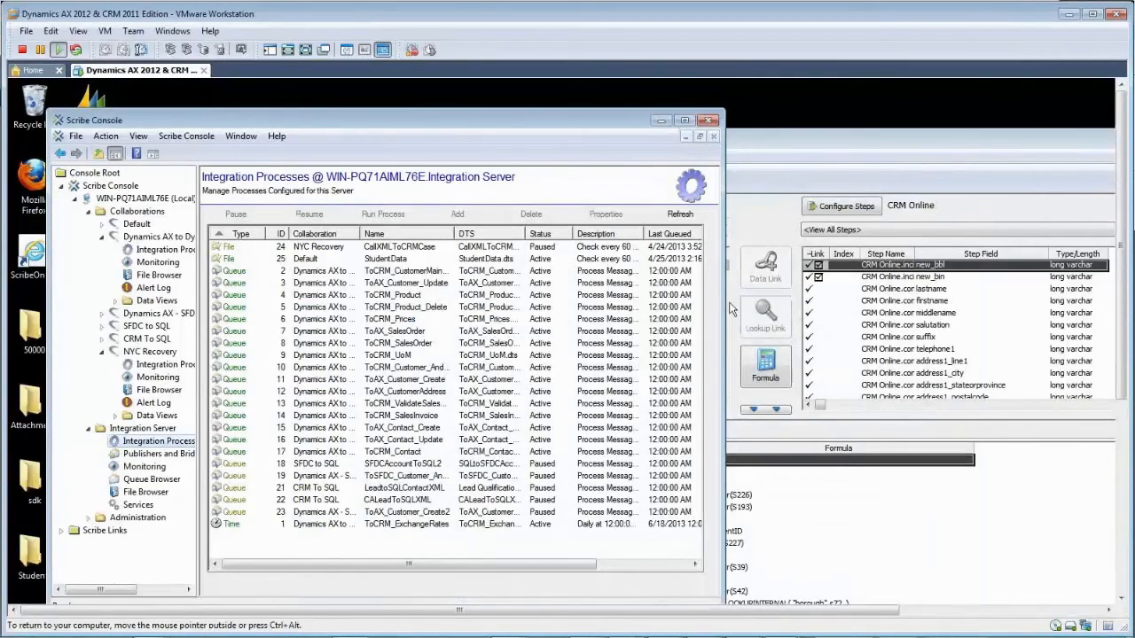
drag(724, 306, 878, 312)
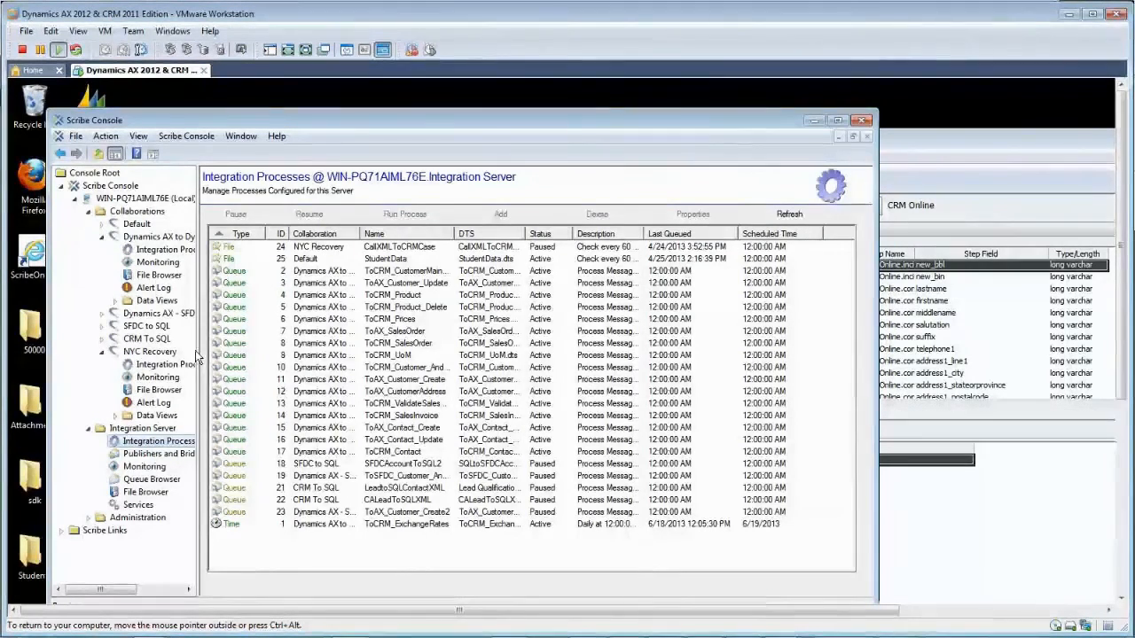
drag(197, 351, 264, 356)
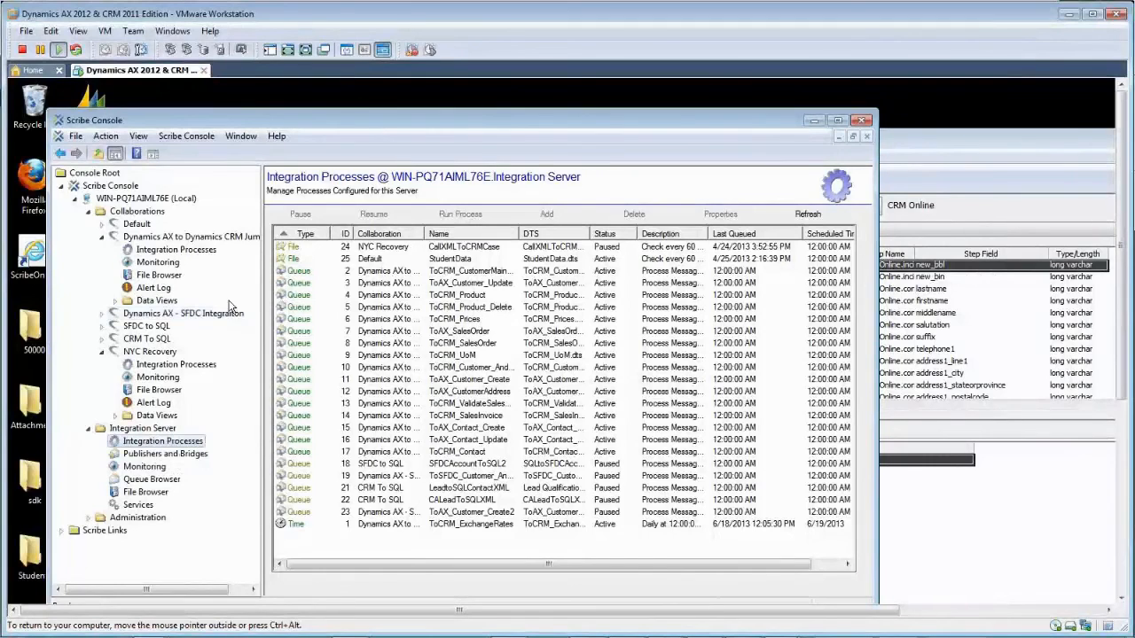
click(184, 366)
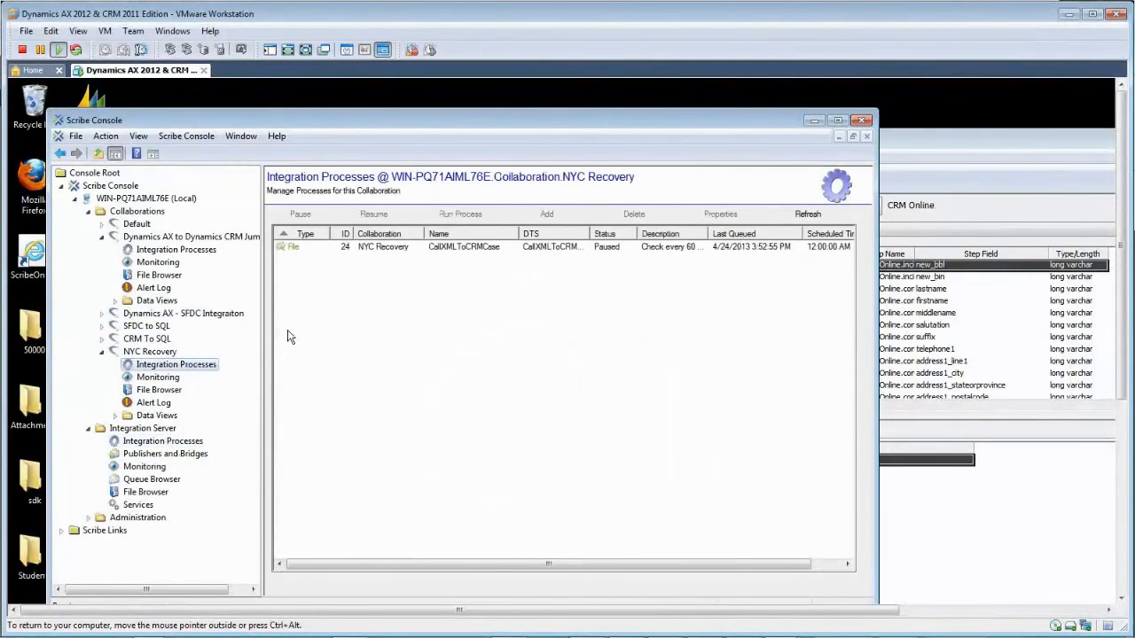
click(446, 252)
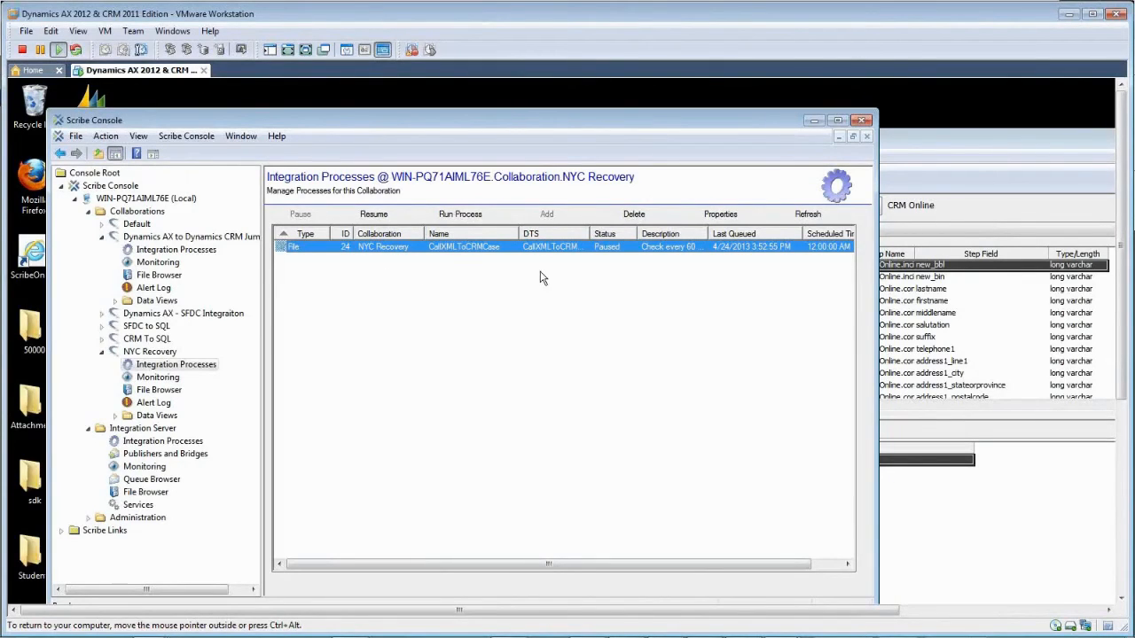
Step: Review CallXMLToCRMCase's event path and CallXMLToCRMCase.dts settings, then list Dynamics AX to CRM Jumpstart processes
double_click(392, 245)
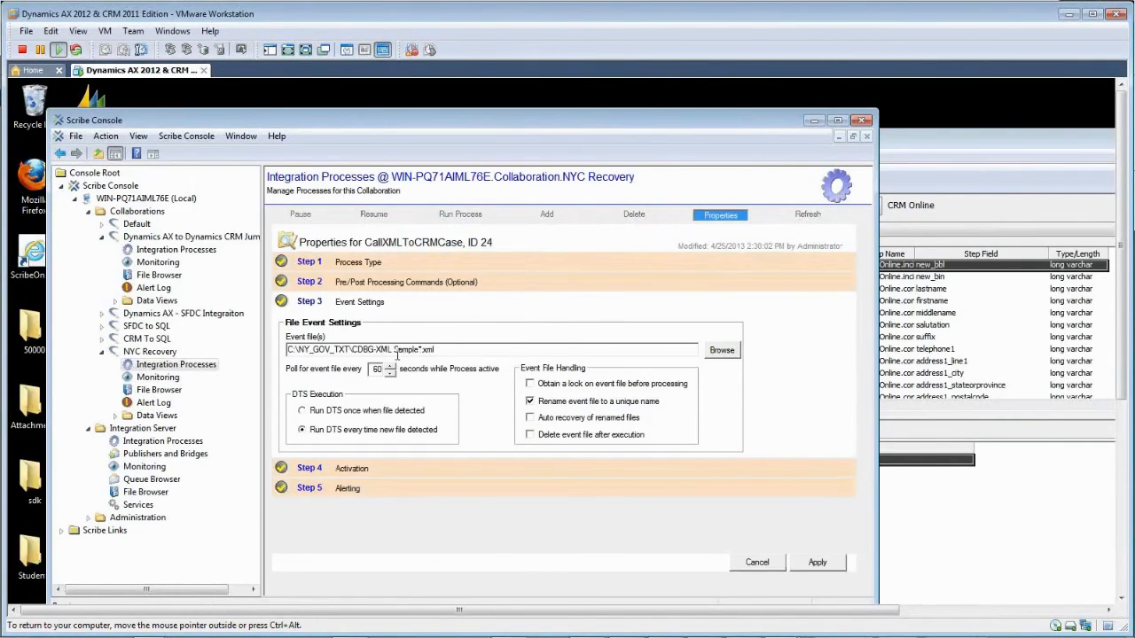
double_click(401, 349)
click(317, 265)
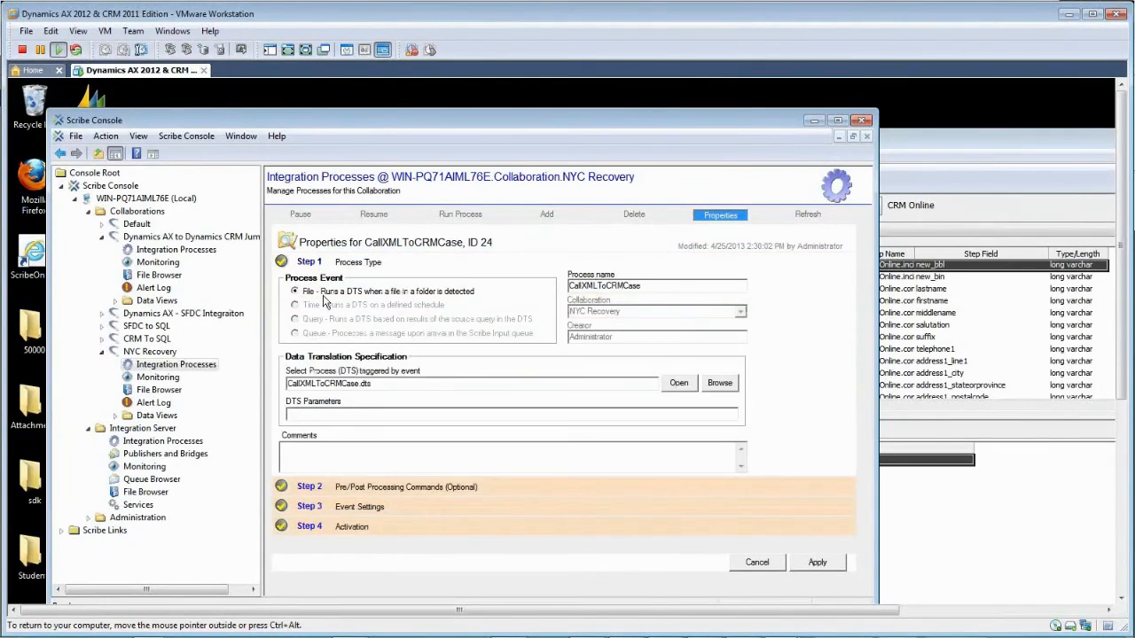
drag(397, 389, 288, 384)
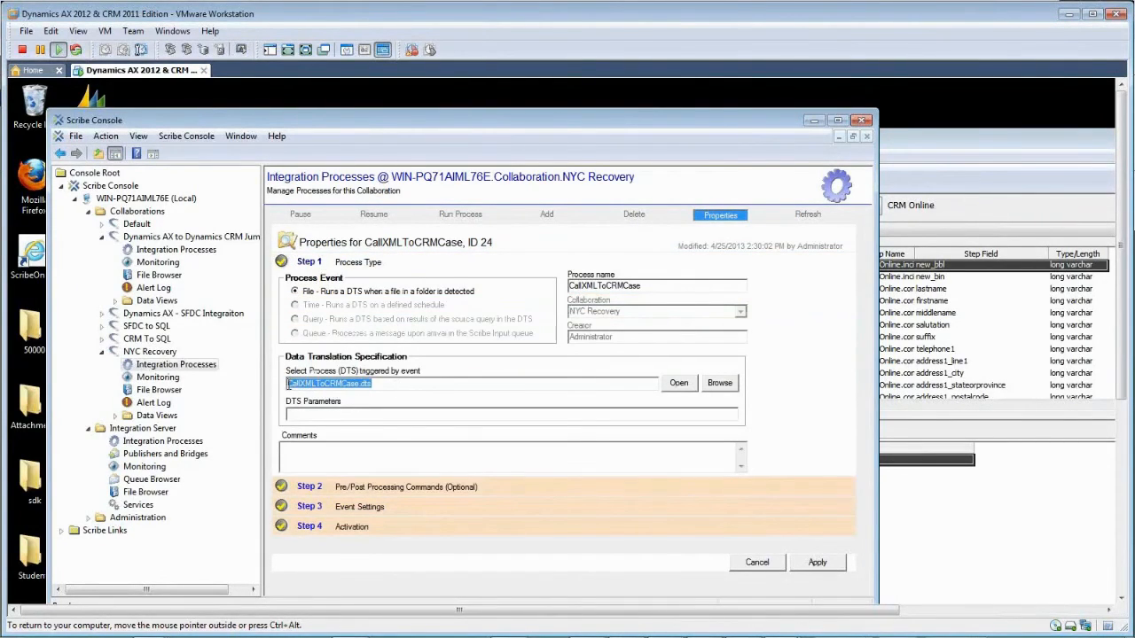
click(362, 388)
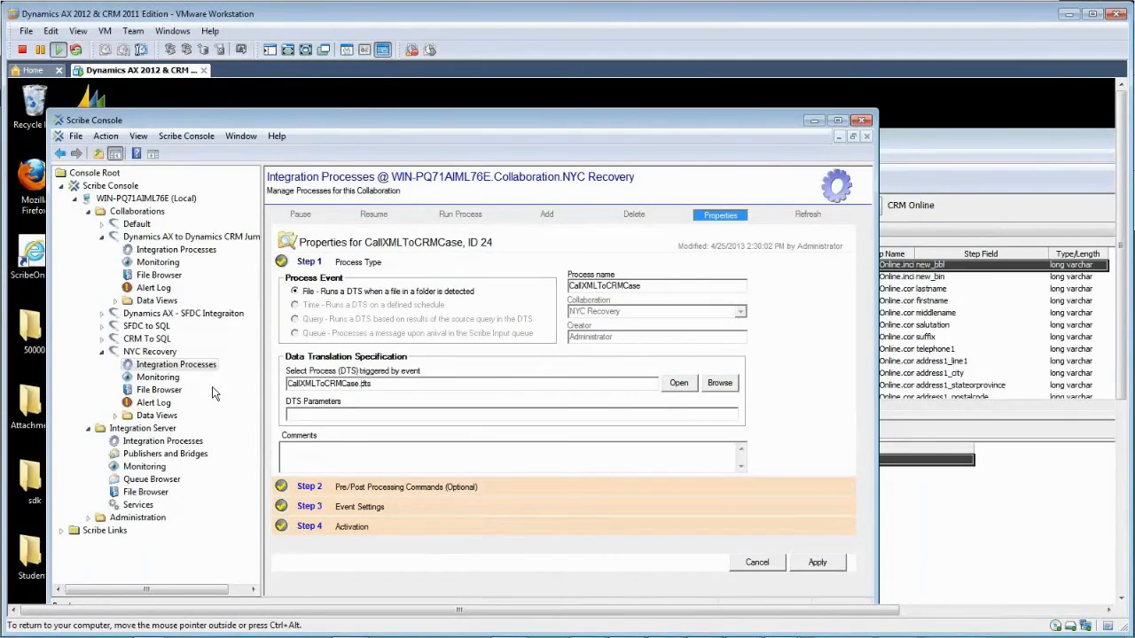
click(133, 364)
click(145, 252)
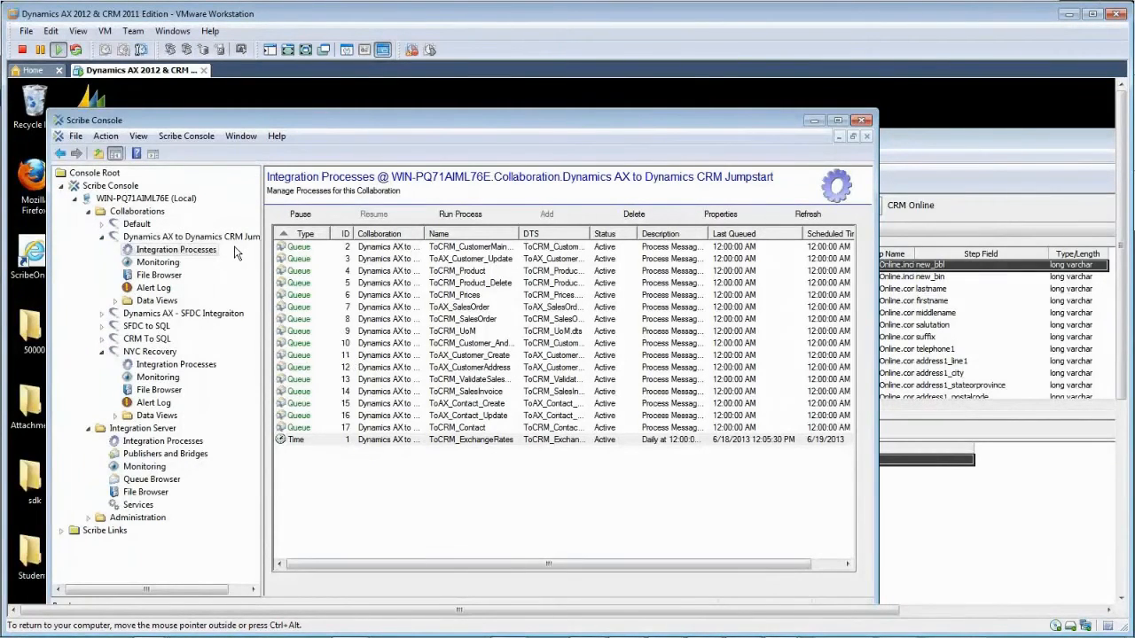
Step: Look over CRM To SQL and NYC Recovery, then minimize Scribe Console and VMware to show CRM Inspections
click(144, 342)
click(135, 354)
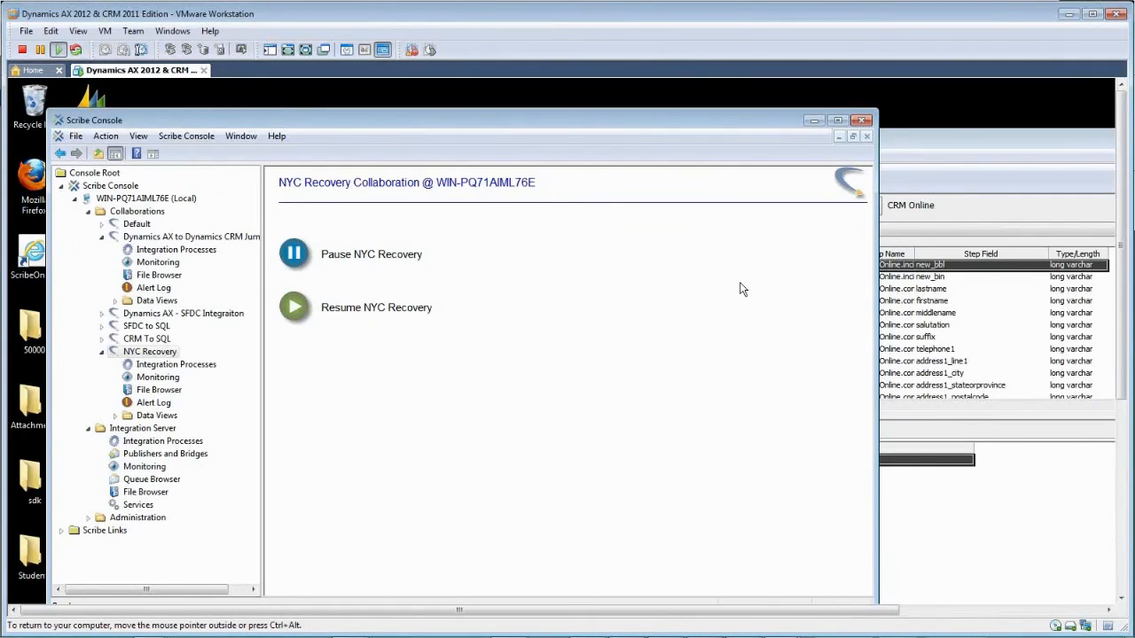
click(815, 120)
click(1068, 13)
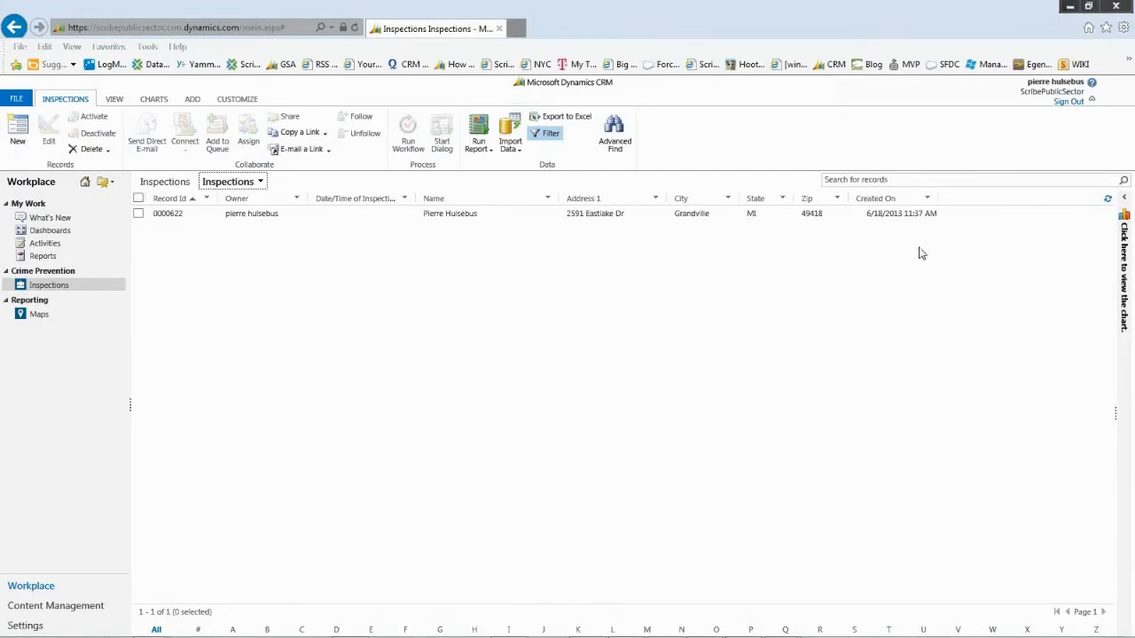
Step: Refresh the CRM Inspections grid and switch back to Scribe Workbench's SQLtoCase.dts run results
click(1109, 201)
key(alt+Tab)
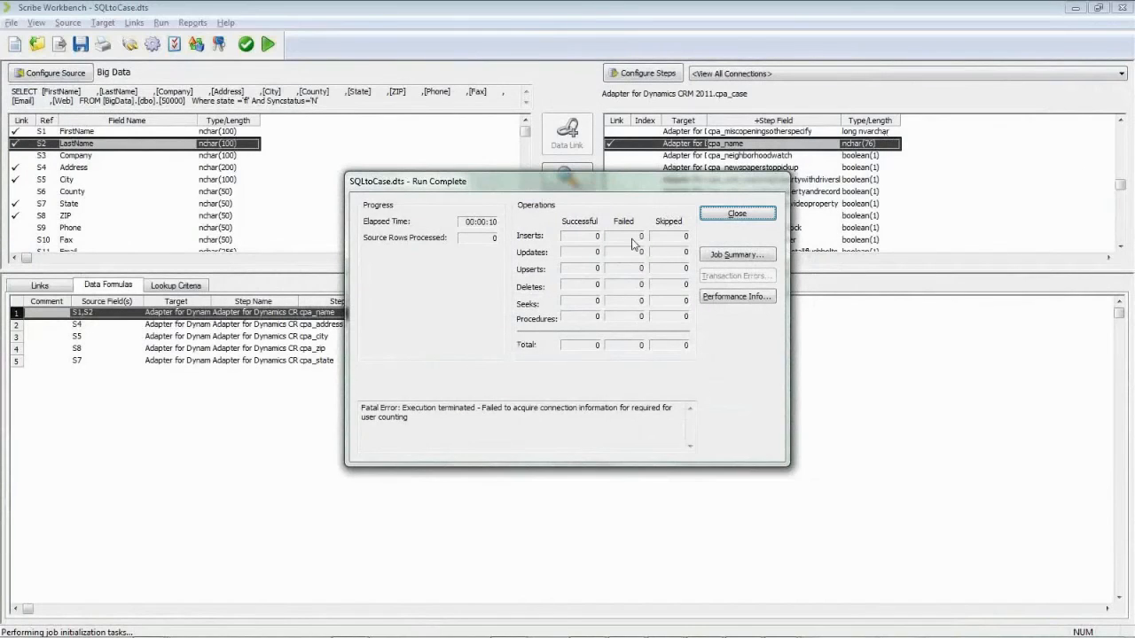
Step: Close the Run Complete results, rerun the SQLtoCase.dts job, and return to Internet Explorer
click(737, 213)
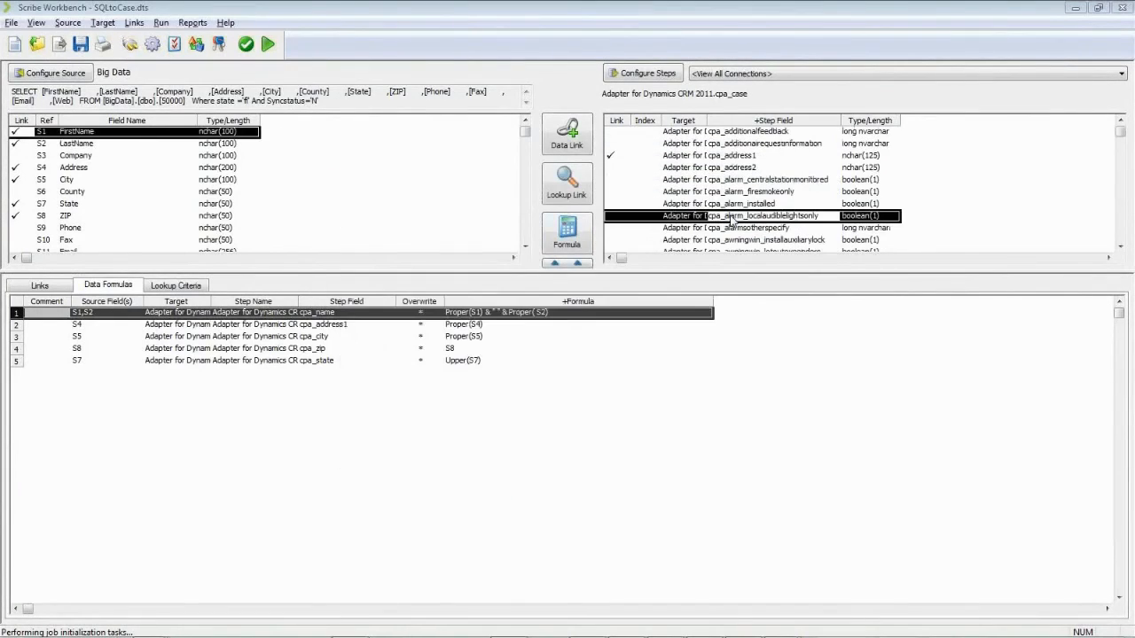
click(267, 43)
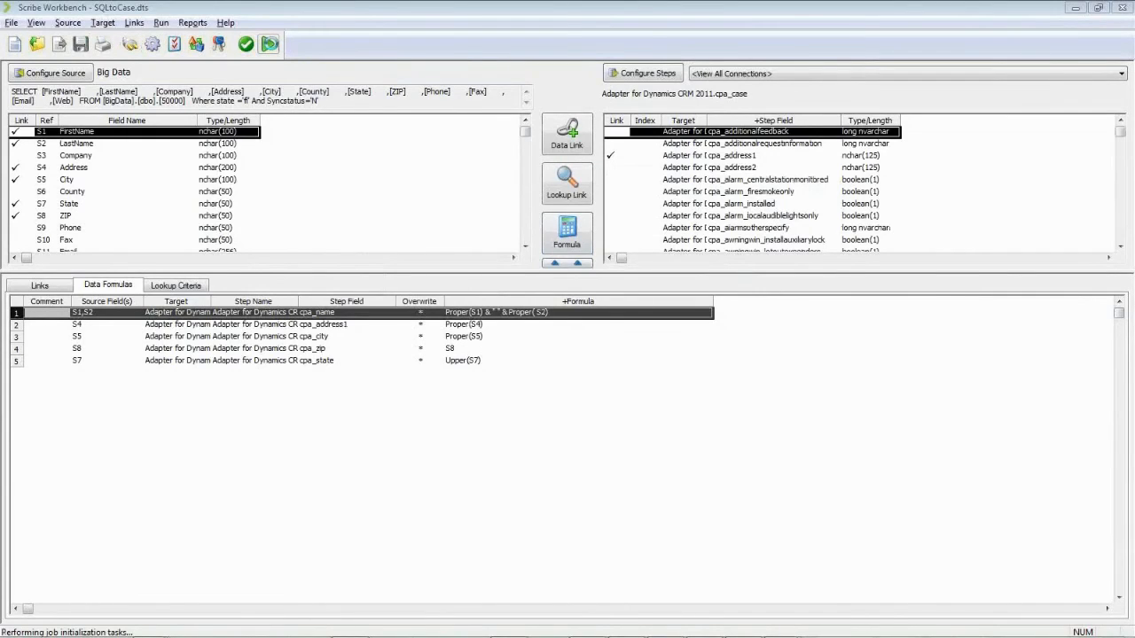
key(alt+Tab)
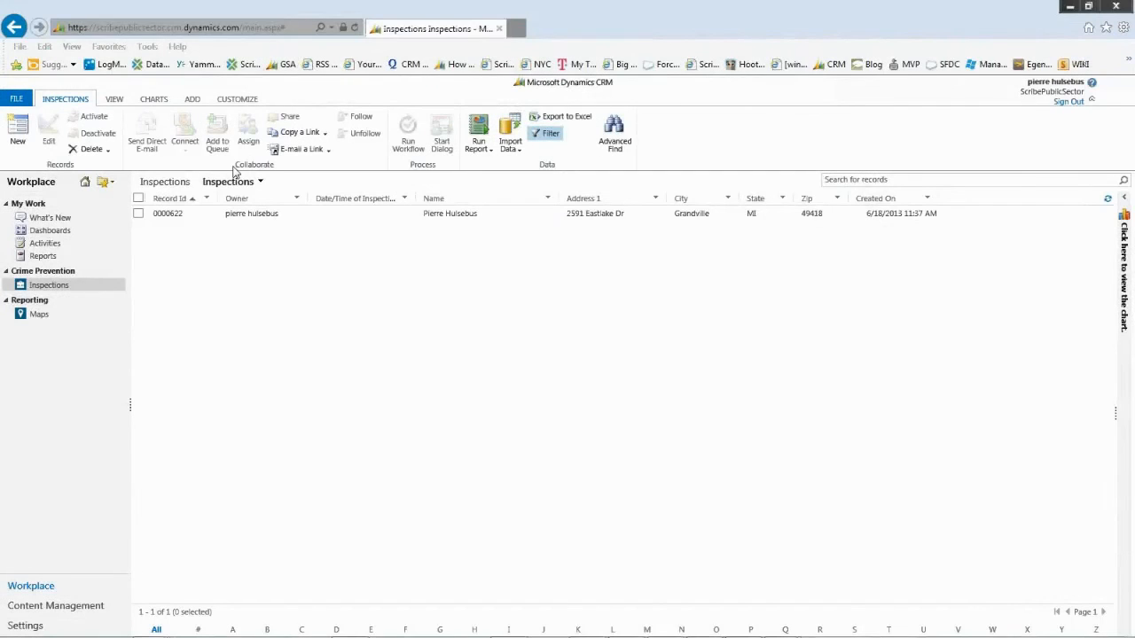
Step: Switch the view to All Inspections (698 records) and open the Reporting Maps page
click(252, 183)
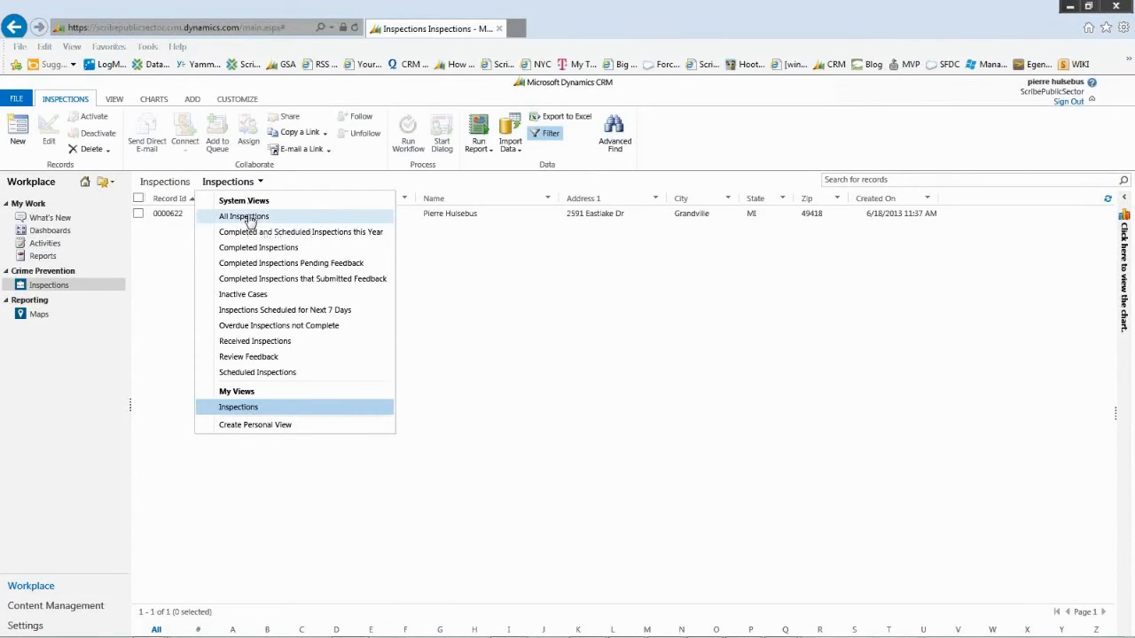
click(250, 219)
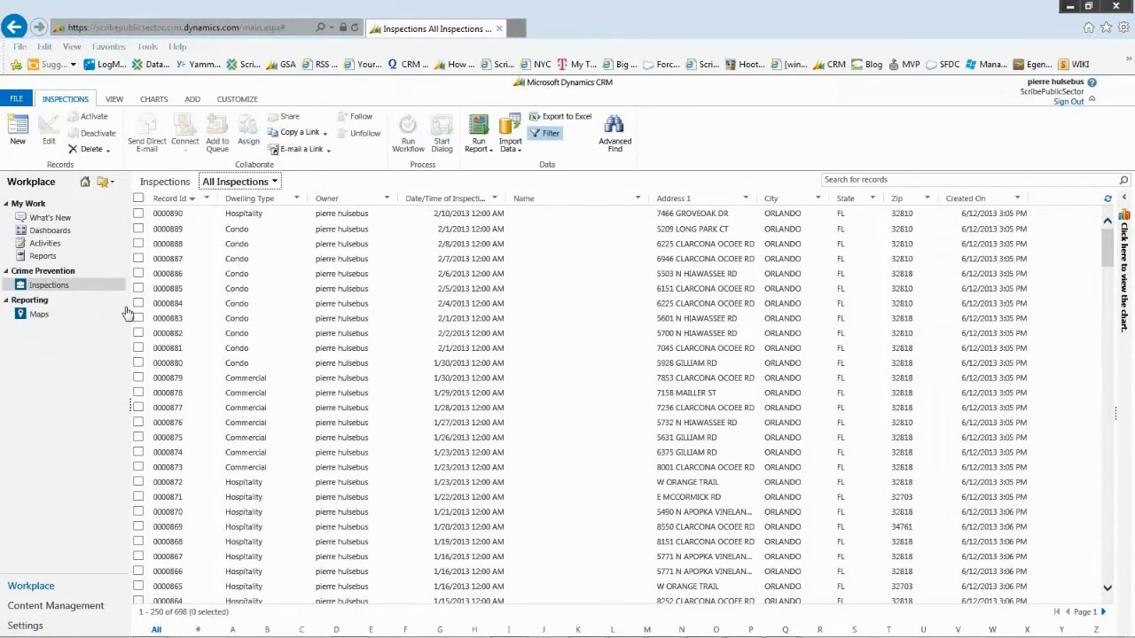
click(39, 316)
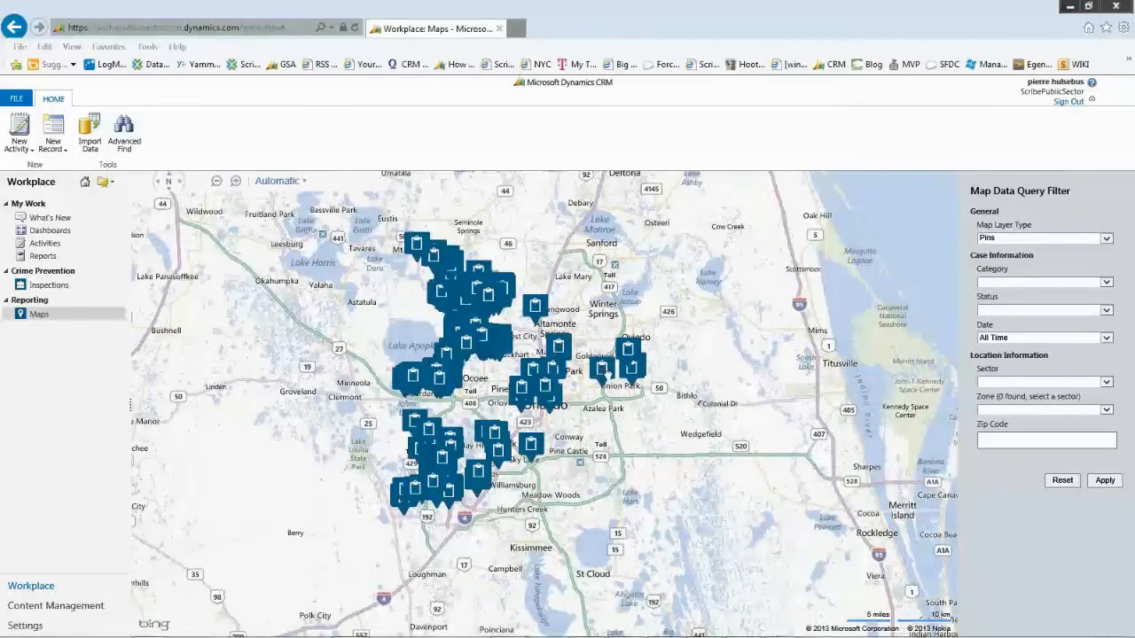
Step: Zoom in on Orlando and pan to show Lake Apopka and the southern inspection pins
scroll(642, 422, up, 1)
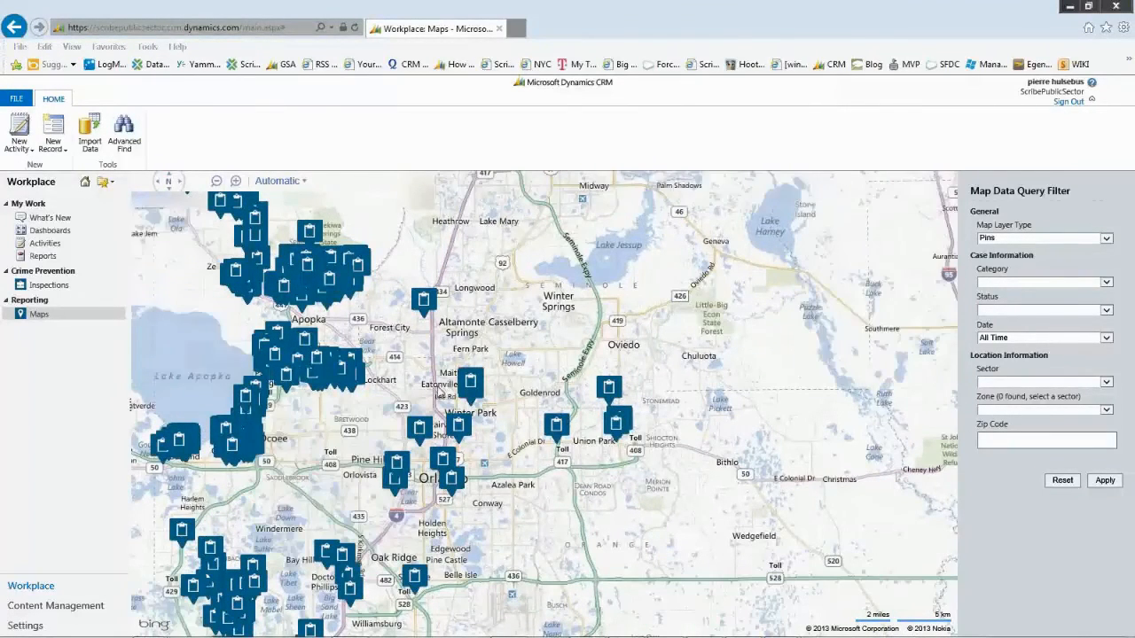
drag(439, 397, 562, 355)
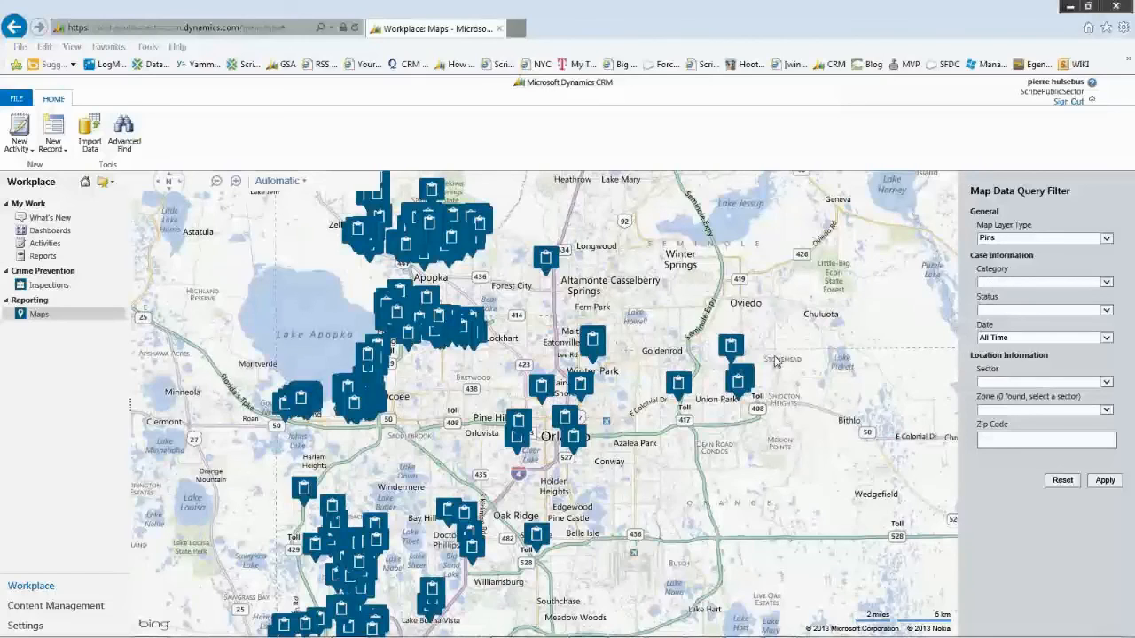
drag(815, 431, 833, 352)
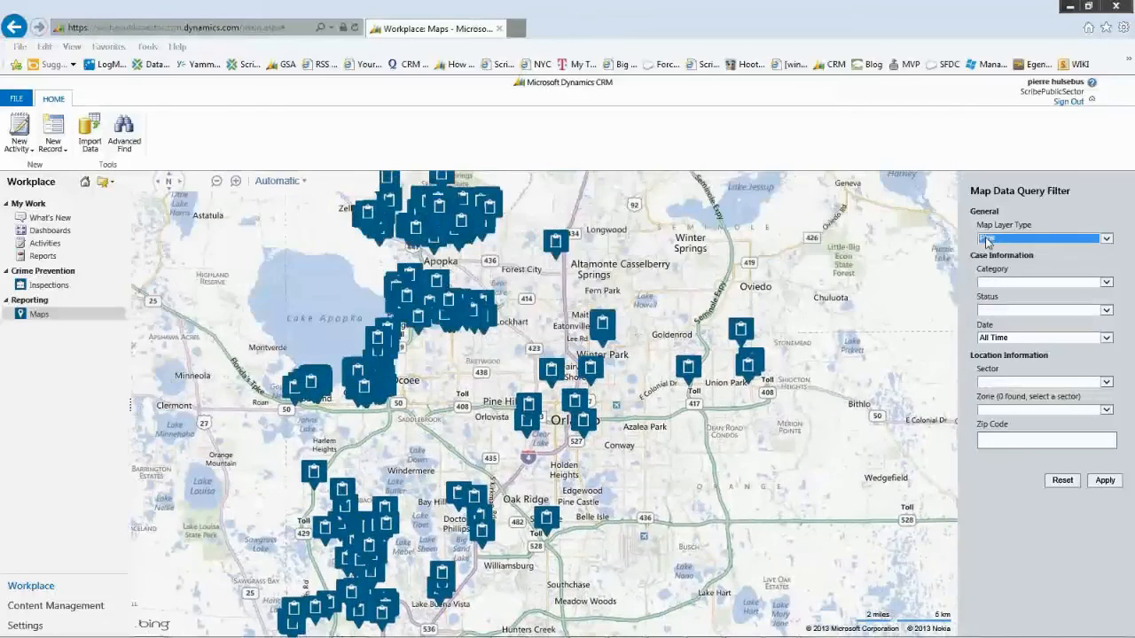
Step: Apply the Heat Layer map type, then pan and zoom into hotspots near Lake Apopka and Ocoee
click(987, 240)
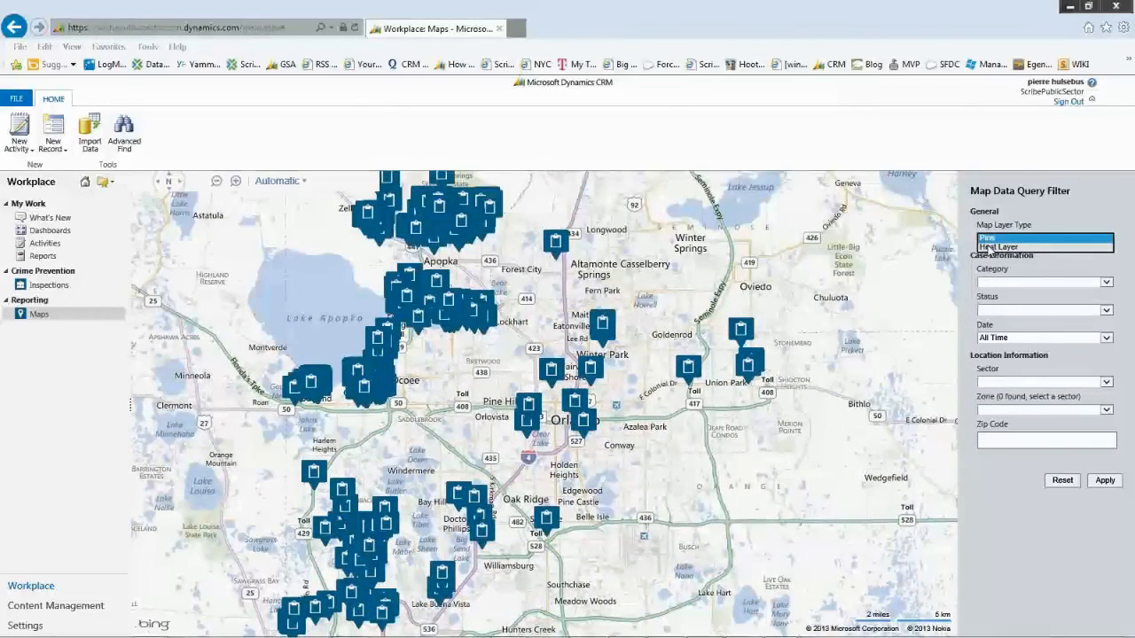
click(988, 246)
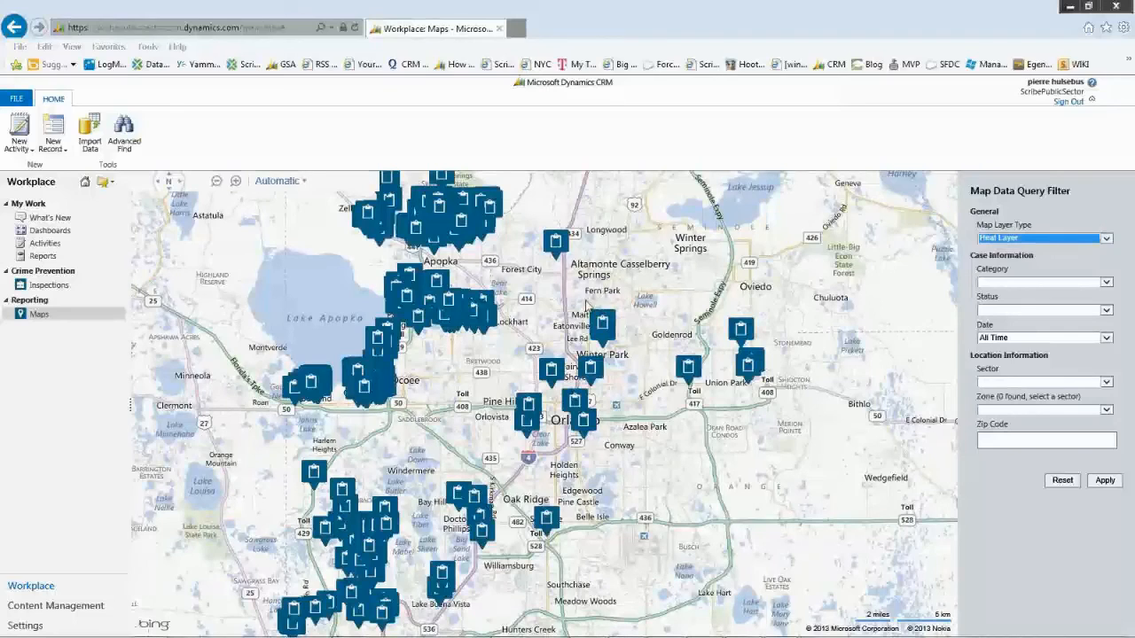
click(1104, 486)
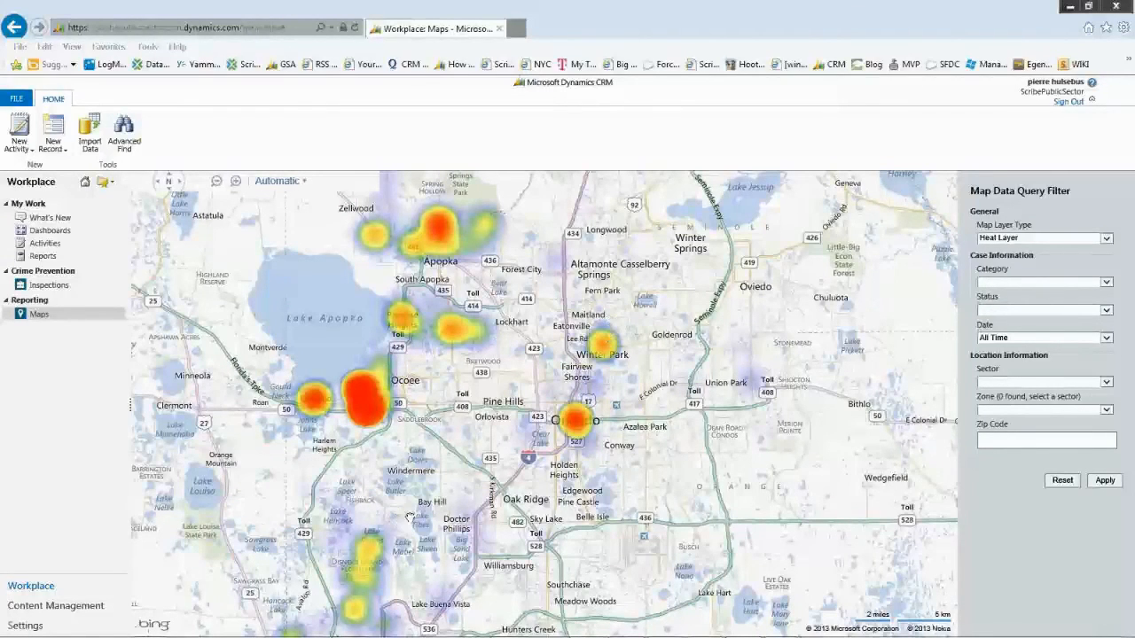
drag(406, 529, 411, 441)
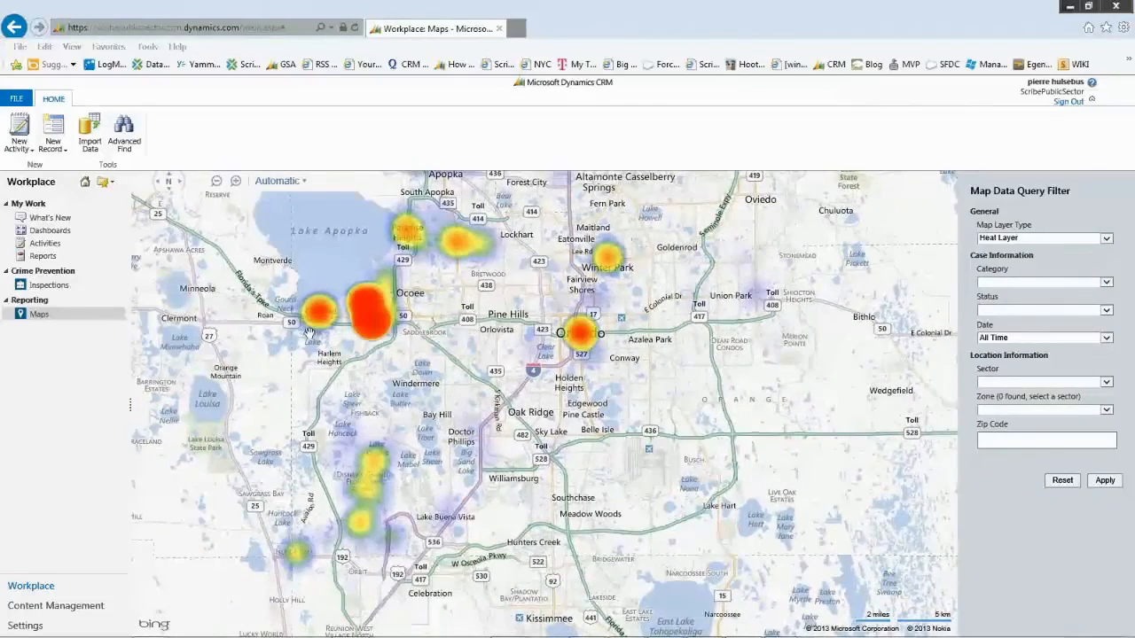
double_click(414, 236)
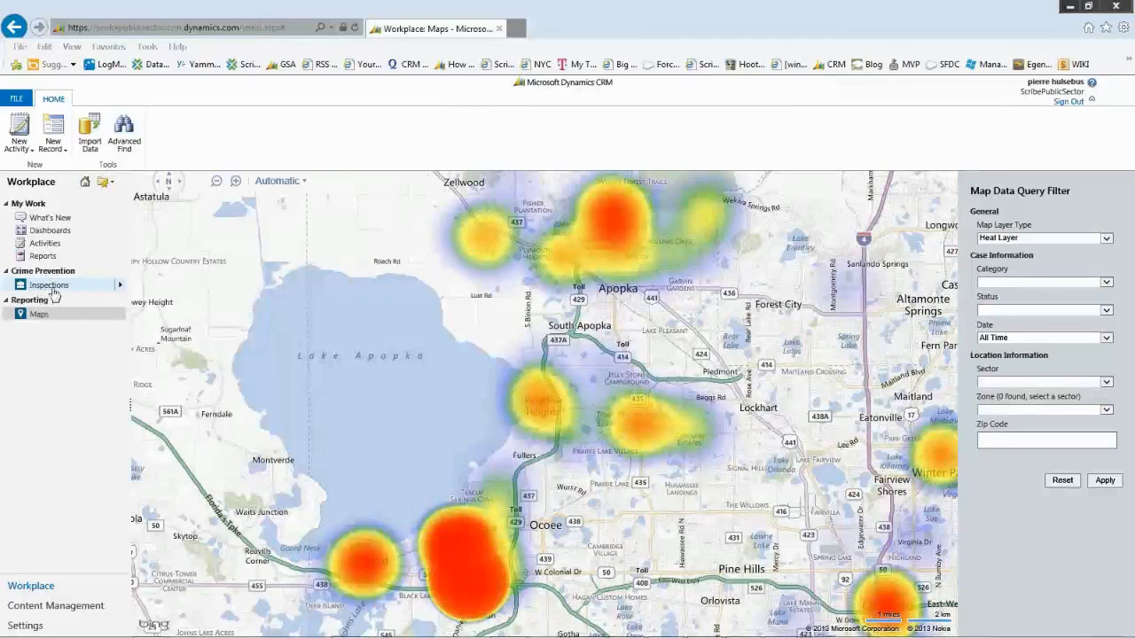
Step: Open the Inspector and System Performance dashboard and inspect the Inspector Polite Yes bar
click(50, 231)
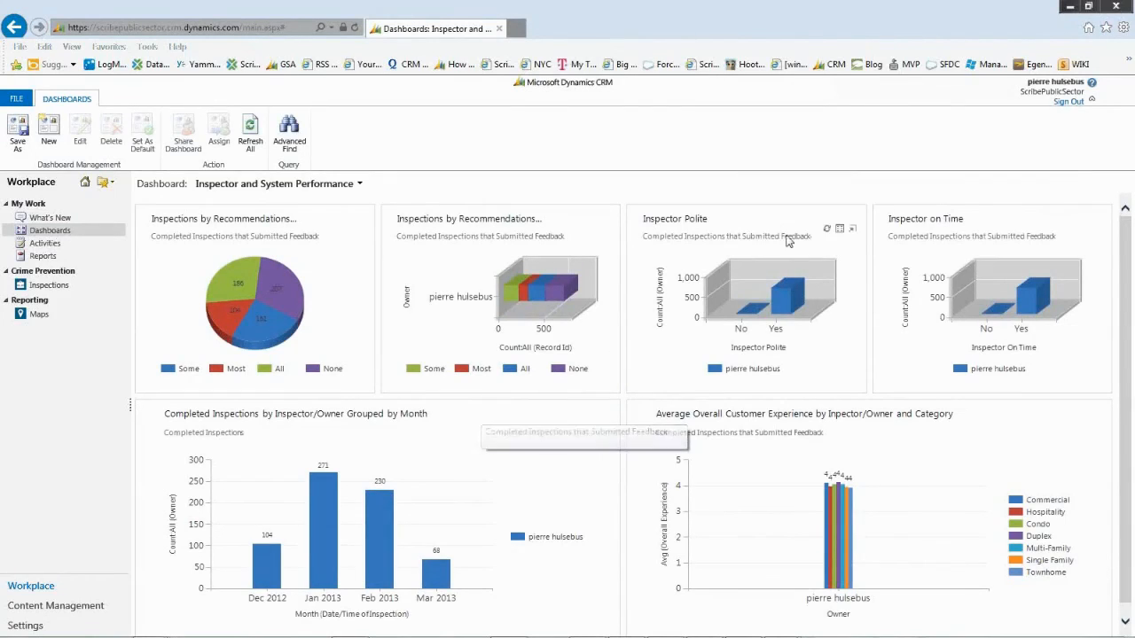
mouse_move(788, 308)
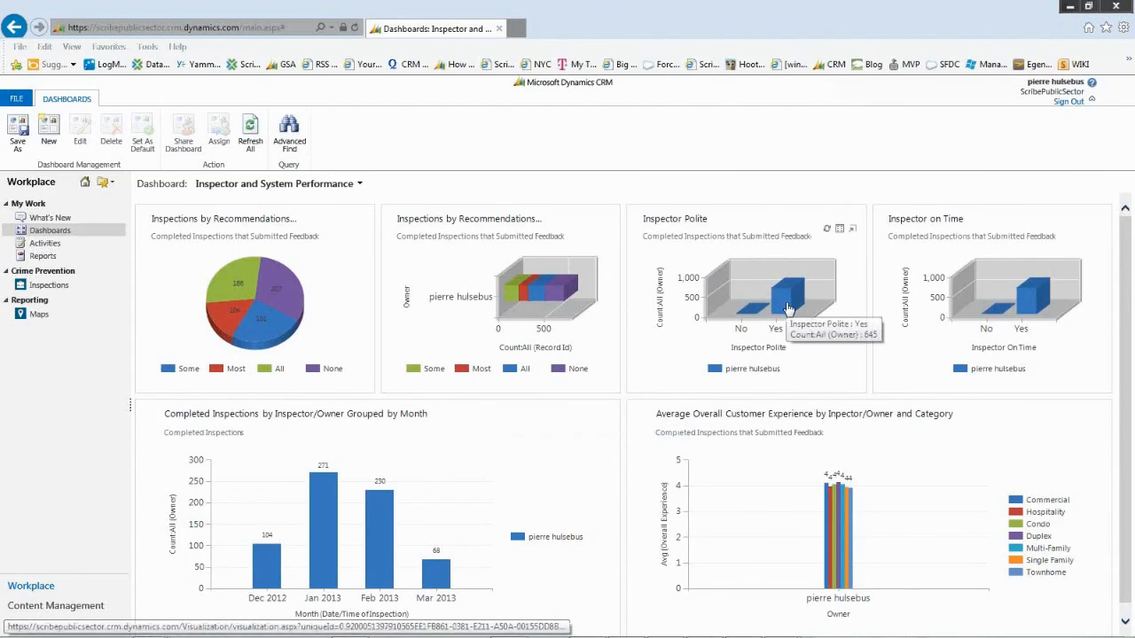